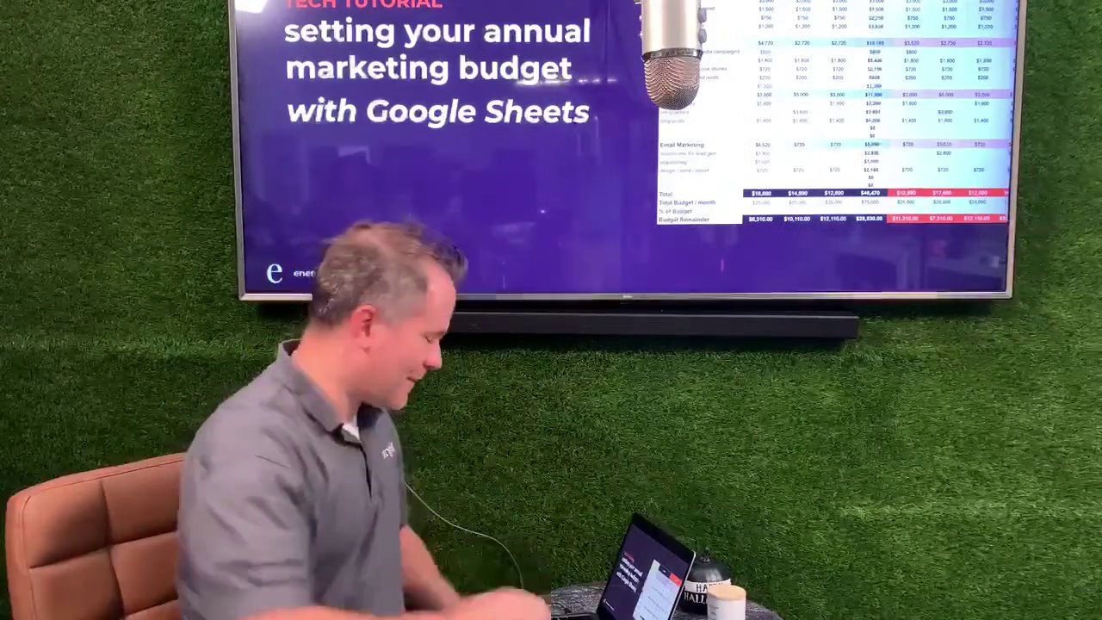
Exit the slideshow and switch to the annual marketing budget spreadsheet in Google Sheets
key(Escape)
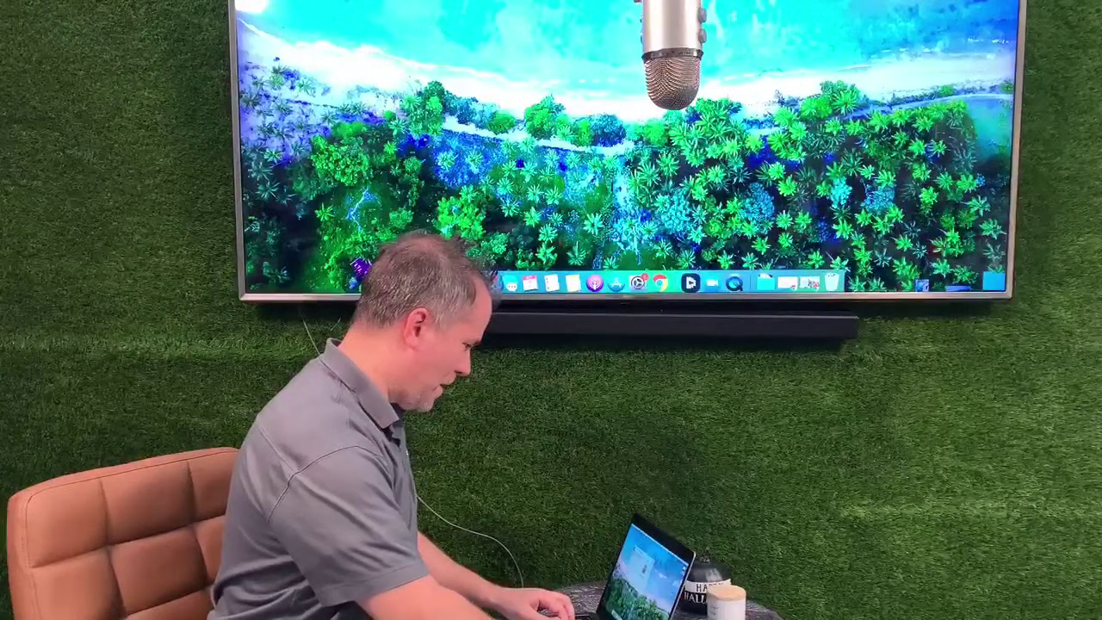
key(super+space)
key(Escape)
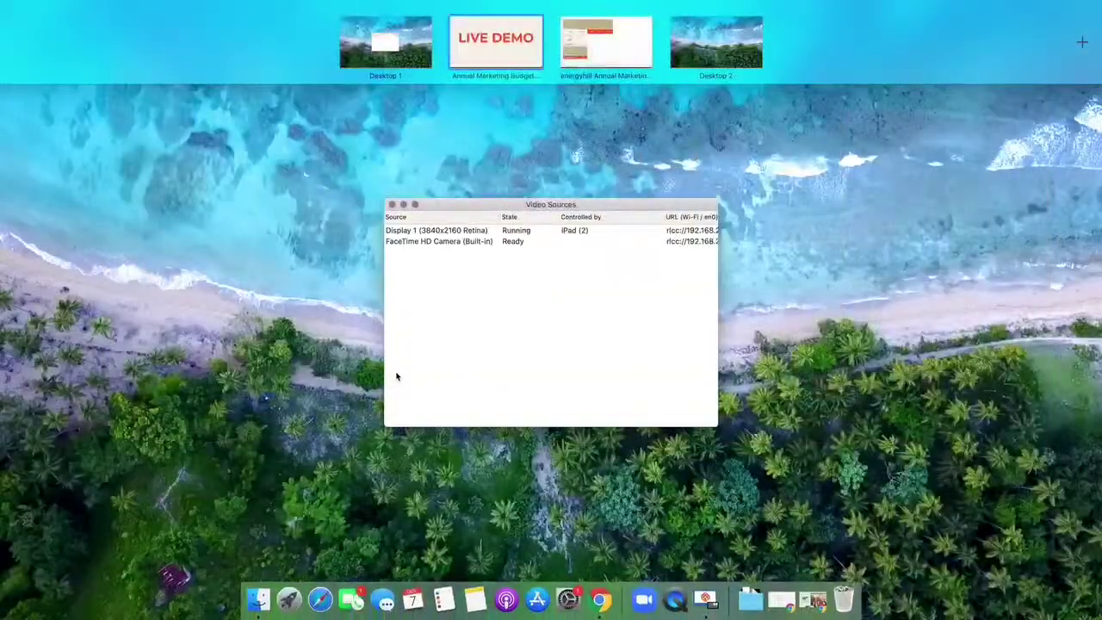
key(ctrl+Right)
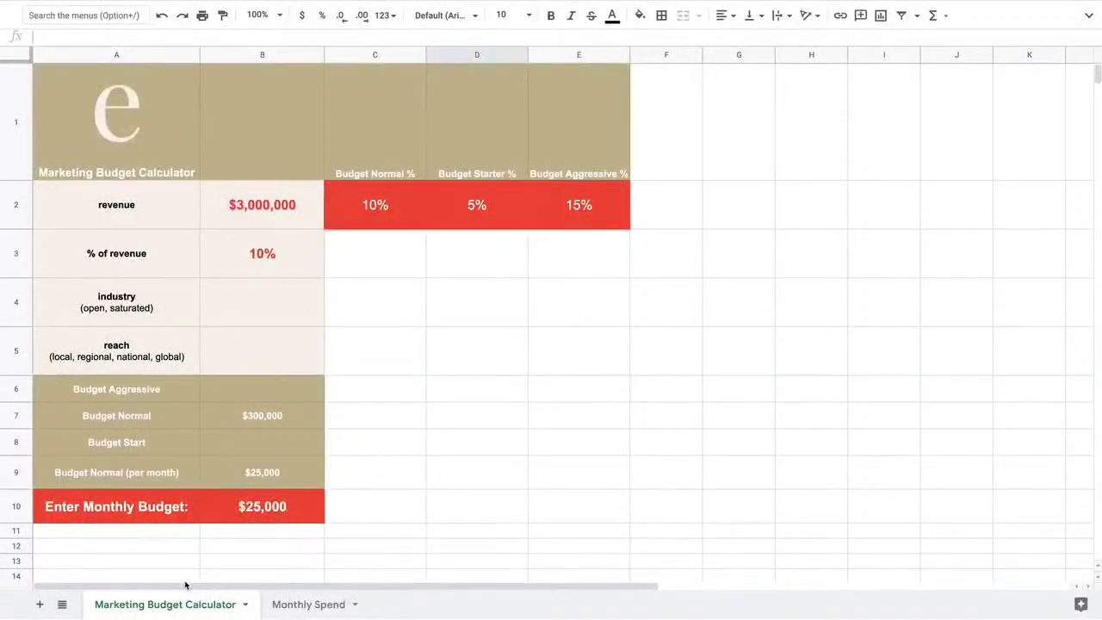
Examine the revenue input and the annual and monthly Budget Normal formulas in the Marketing Budget Calculator
key(super+plus)
key(super+plus)
key(super+plus)
key(super+plus)
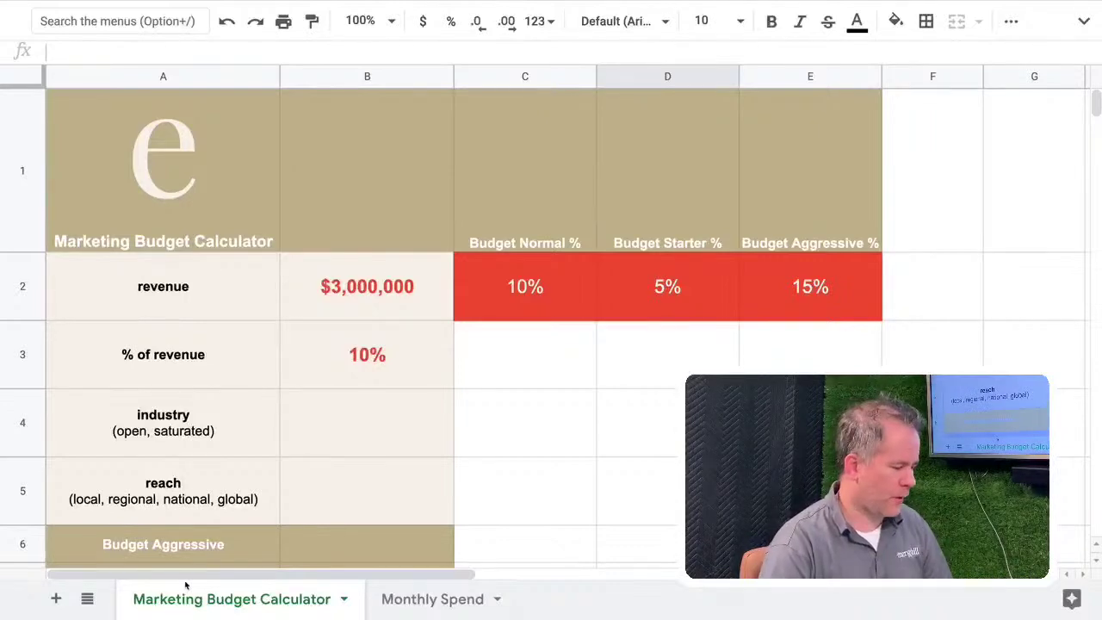
click(351, 308)
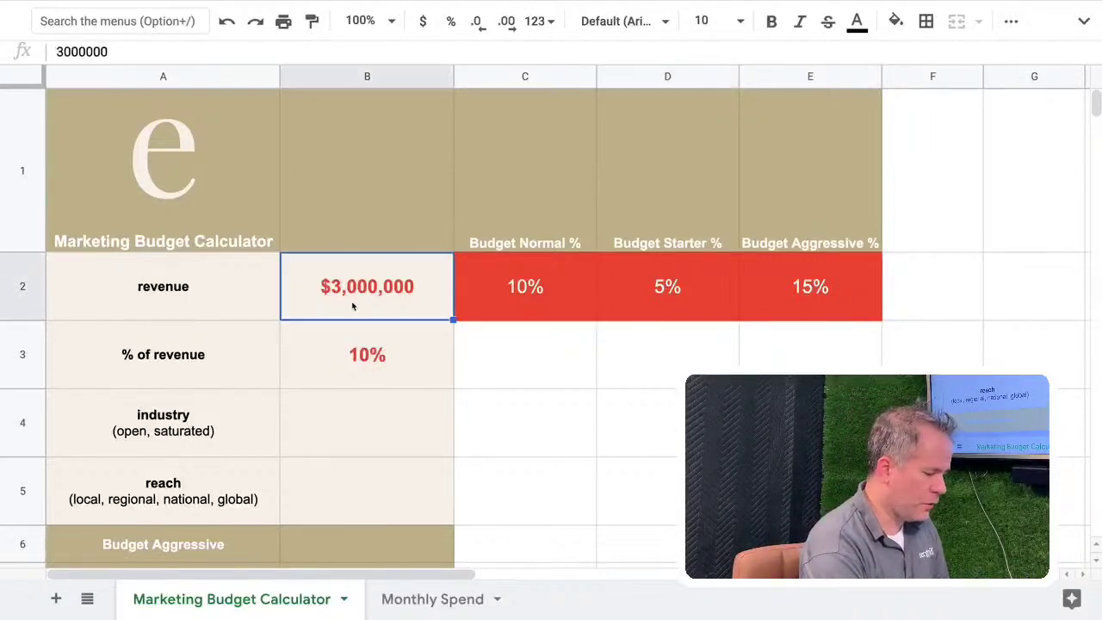
scroll(351, 305, down, 3)
scroll(351, 306, up, 1)
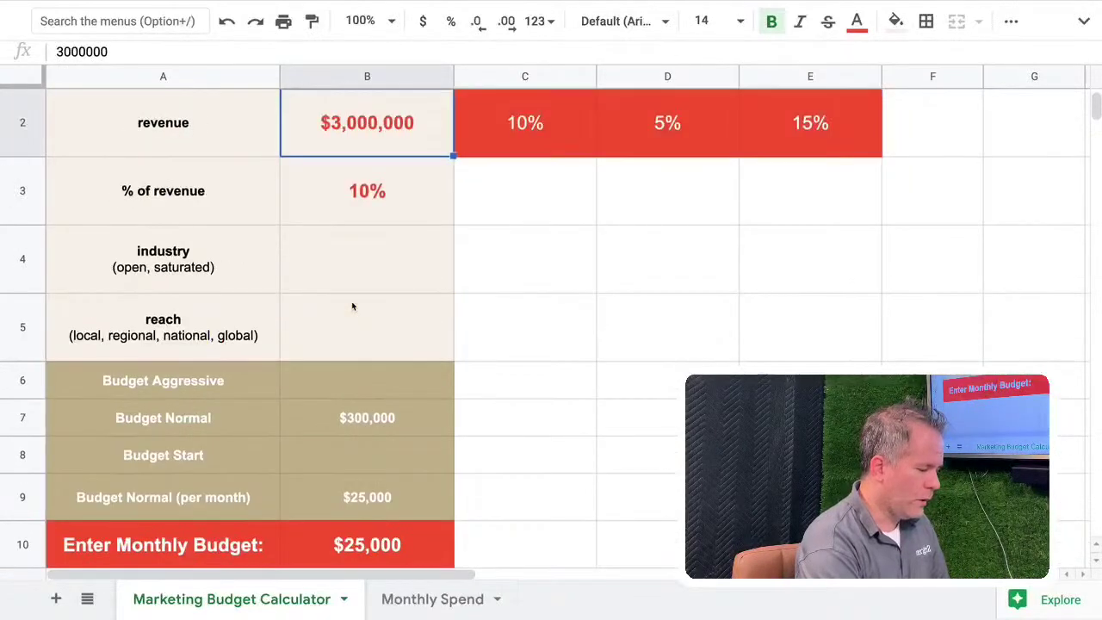
key(super+minus)
key(super+minus)
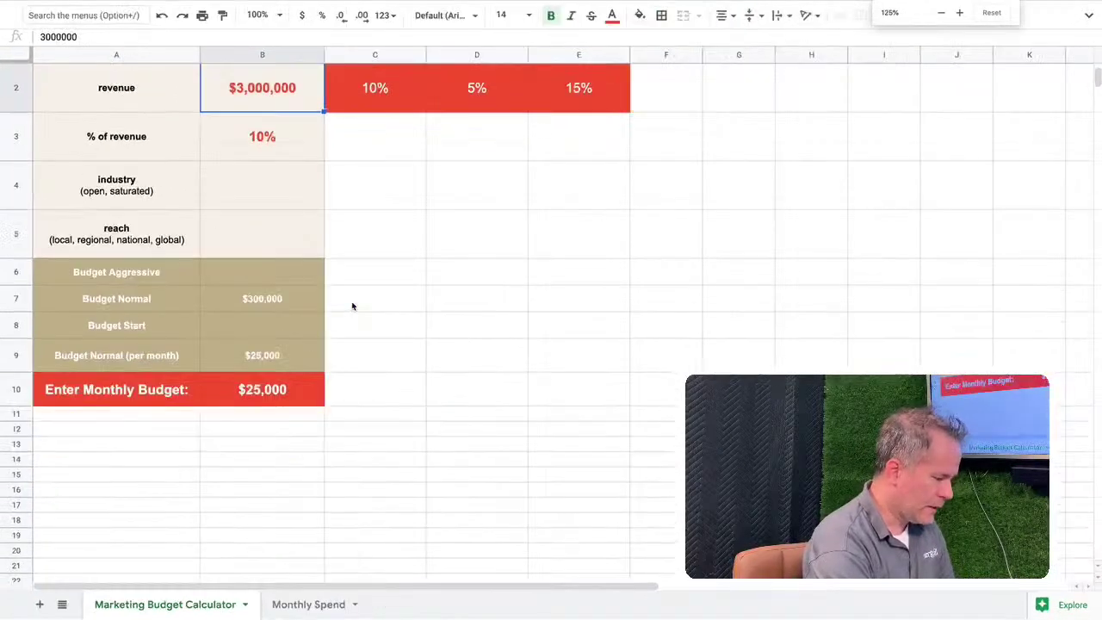
scroll(290, 223, up, 1)
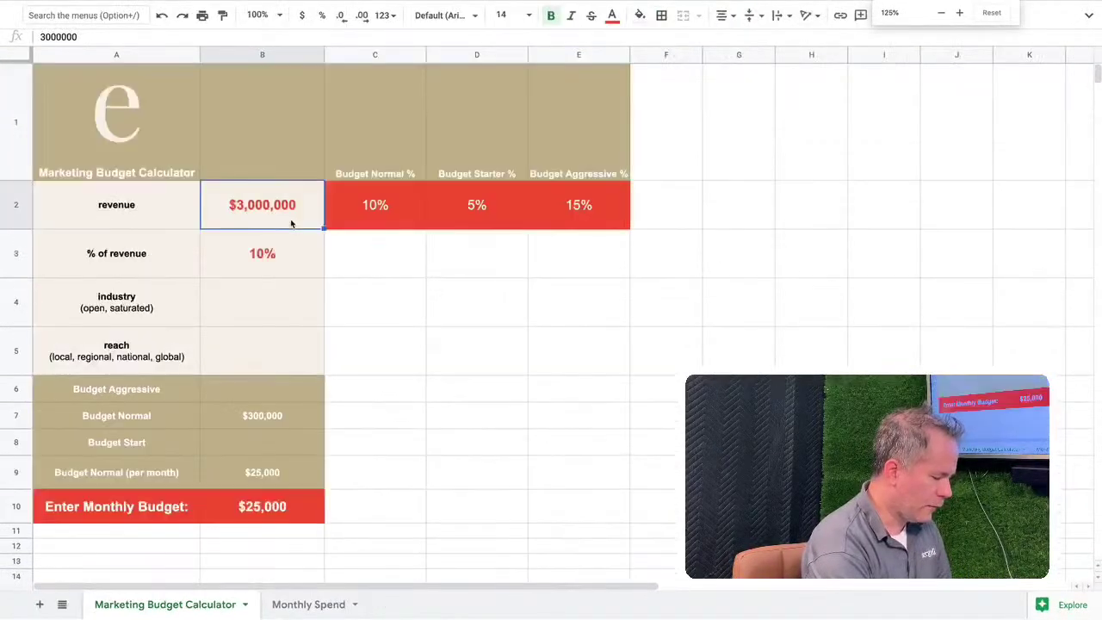
click(264, 420)
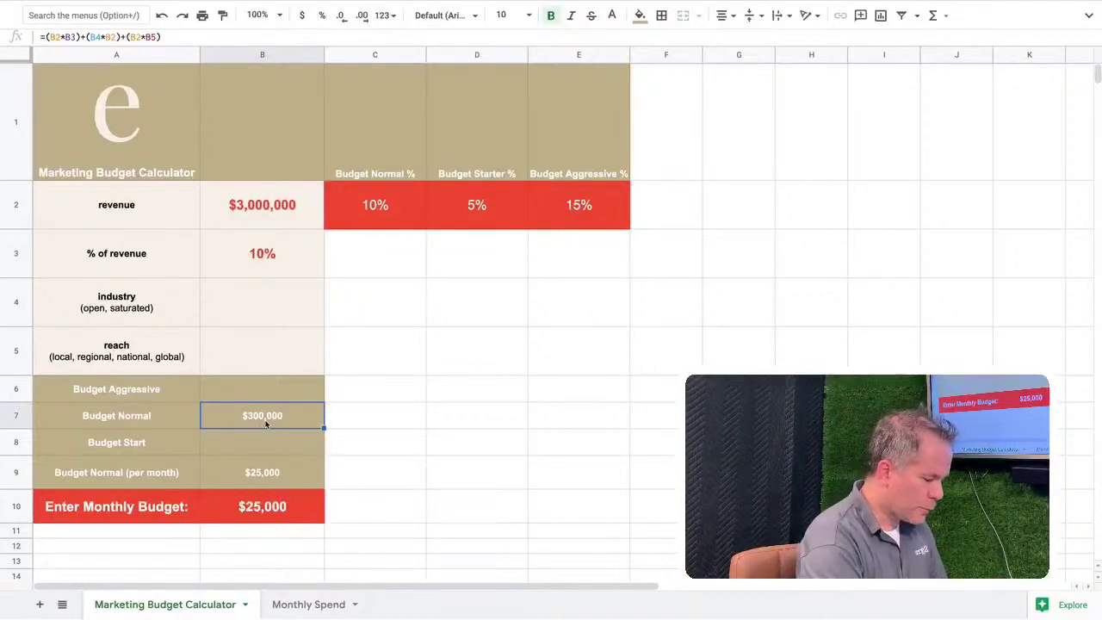
click(262, 470)
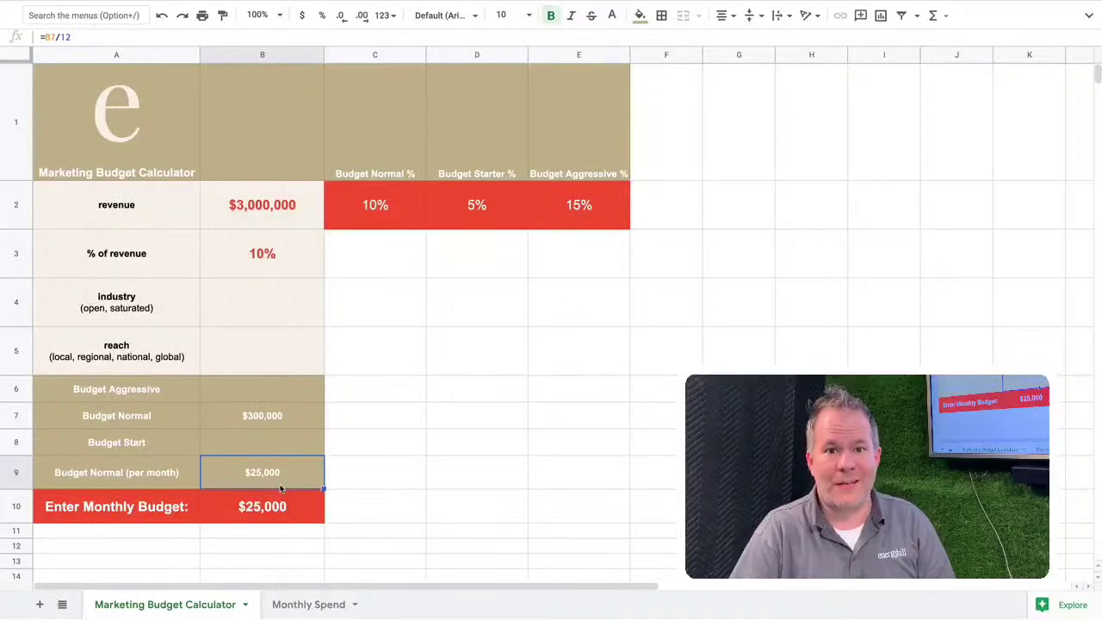
Enter 5% as the industry percentage in cell B4
key(Up)
key(Up)
key(Up)
key(Up)
key(Up)
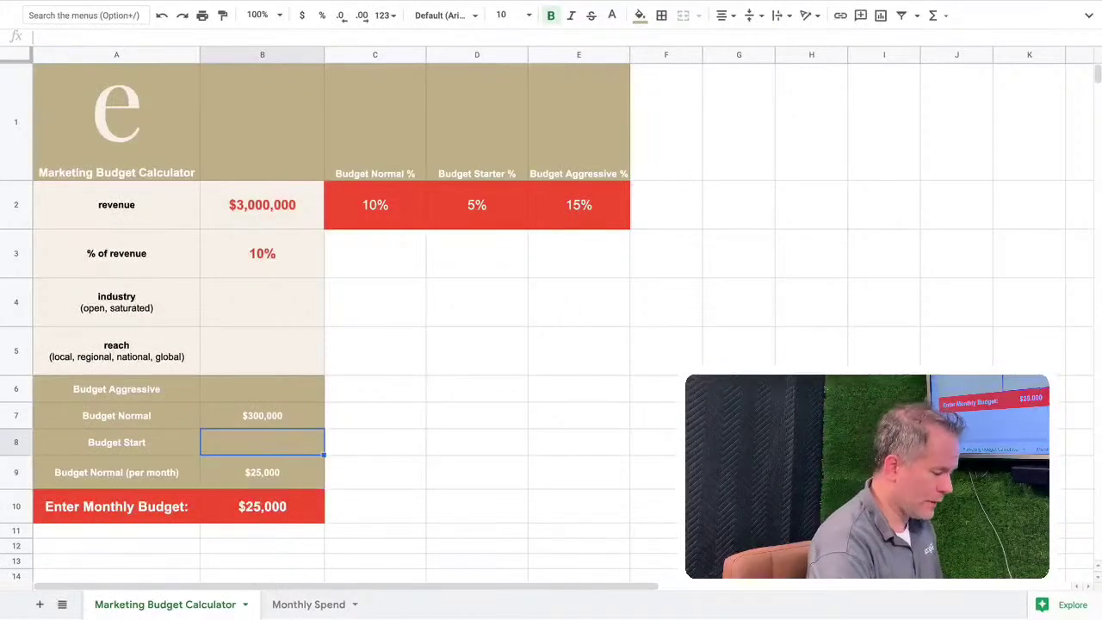
text(5%)
key(Return)
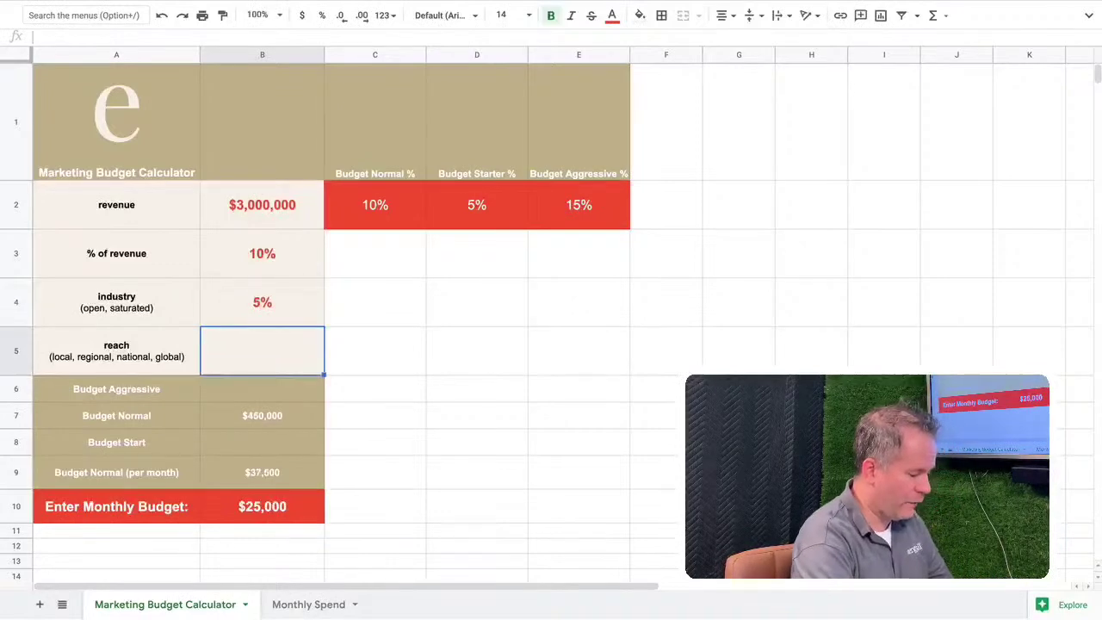
Check the annual Budget Normal figure and enter 3% as the reach percentage in cell B5
click(261, 415)
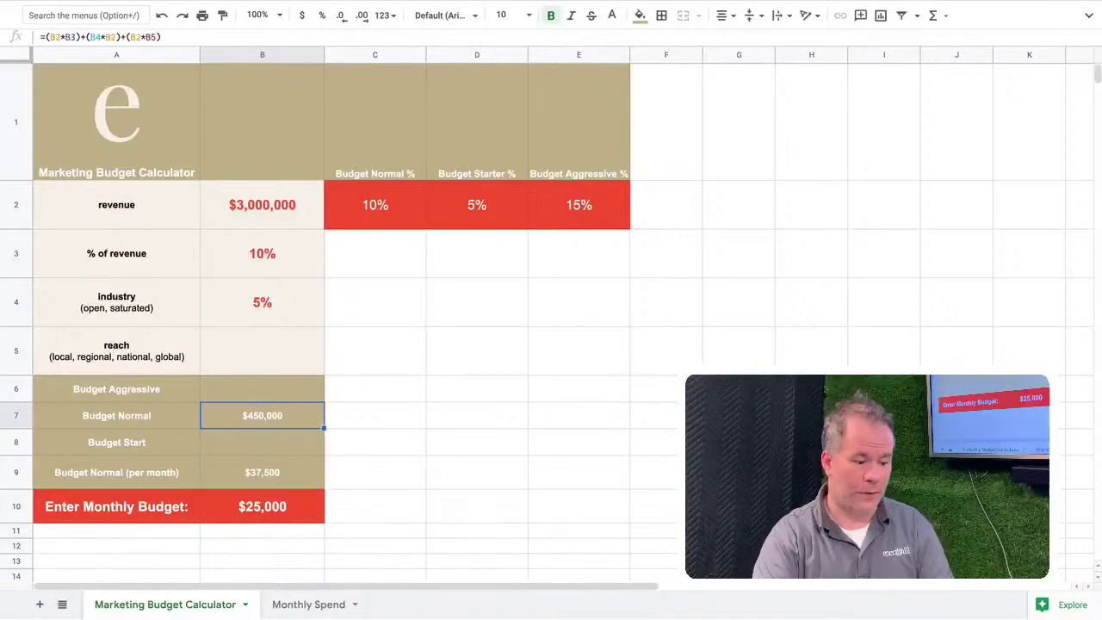
click(262, 350)
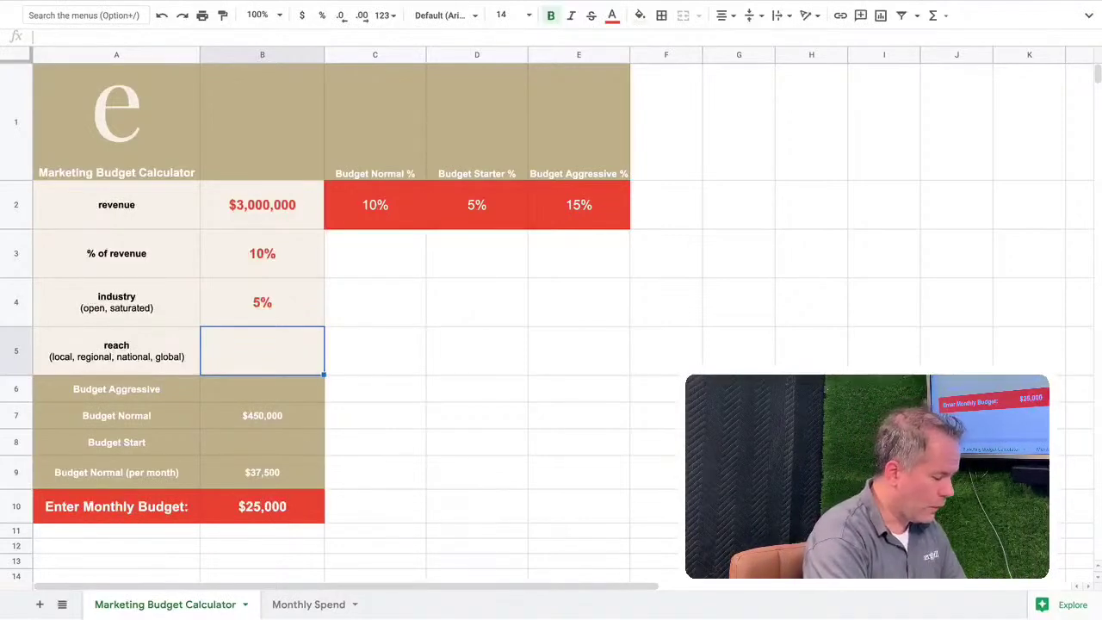
text(3%)
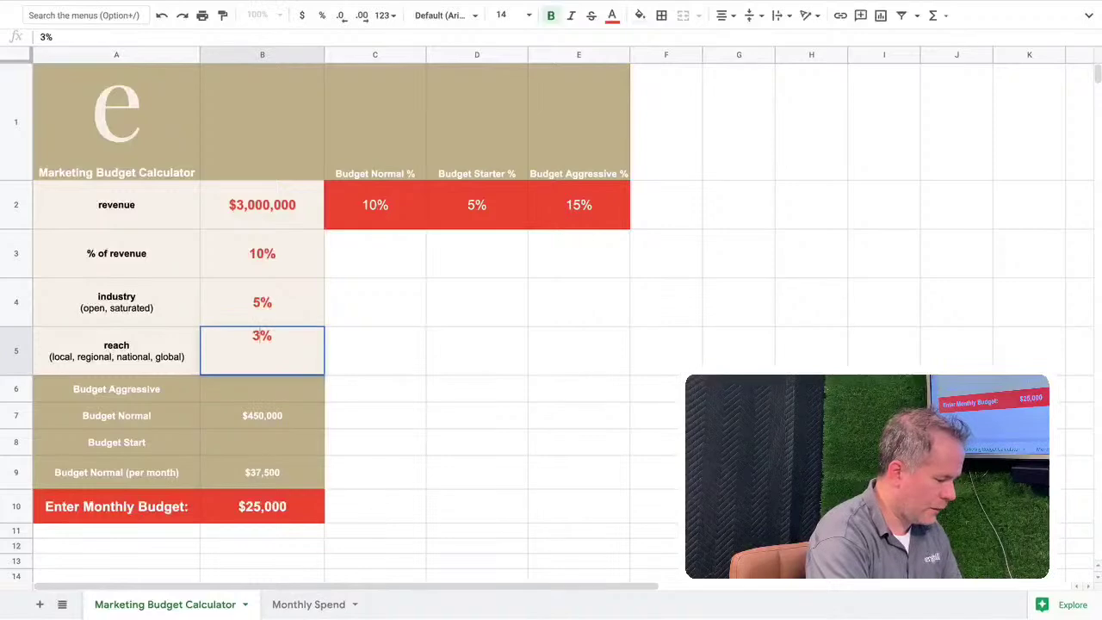
key(Return)
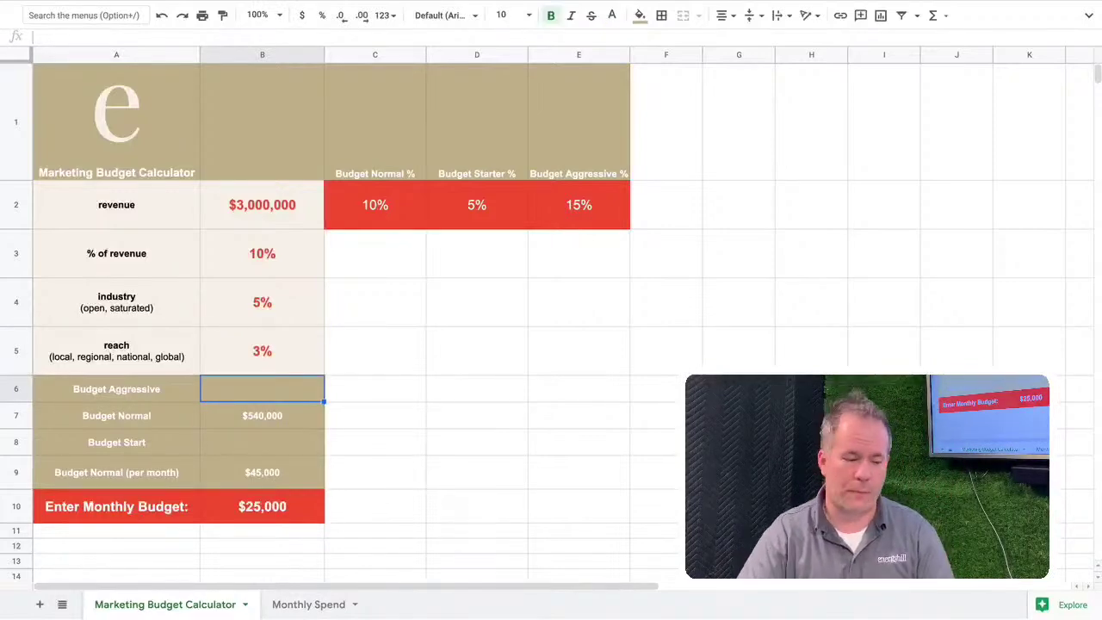
Compare the annual Budget Normal, its per-month amount and the manually entered monthly budget
key(Down)
key(Down)
key(Down)
key(Up)
key(Up)
key(Up)
key(Down)
key(shift+Left)
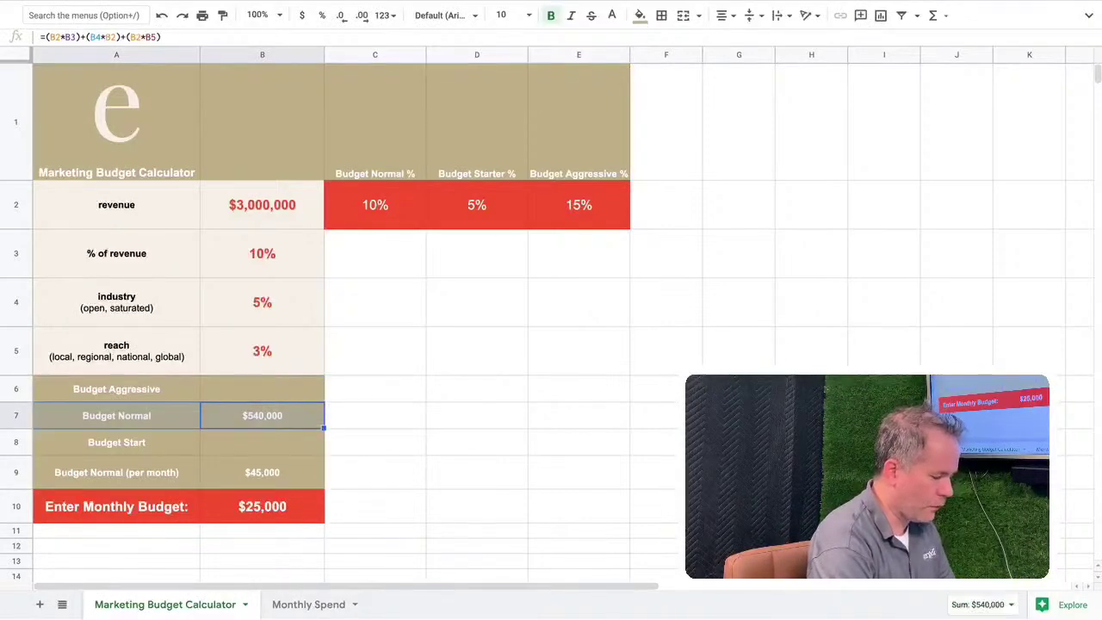
key(Down)
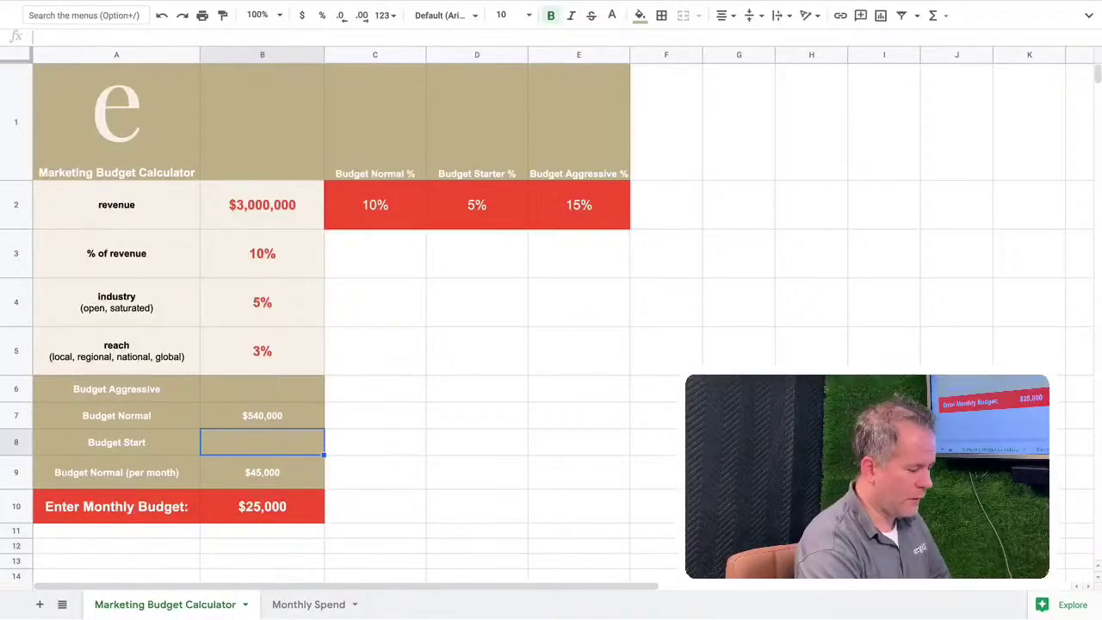
click(262, 472)
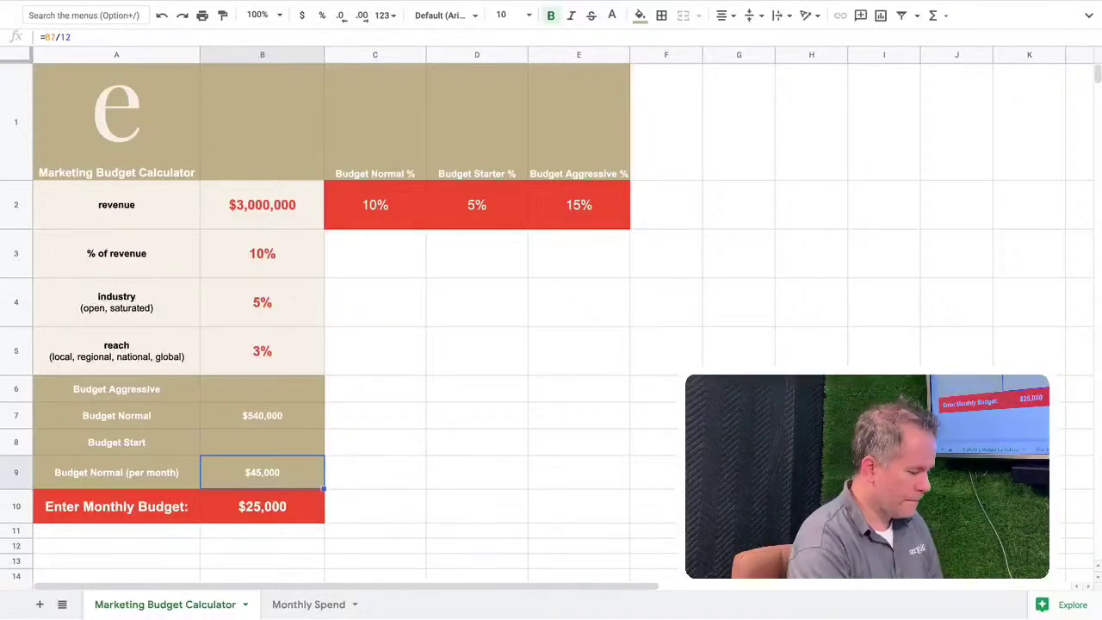
click(262, 506)
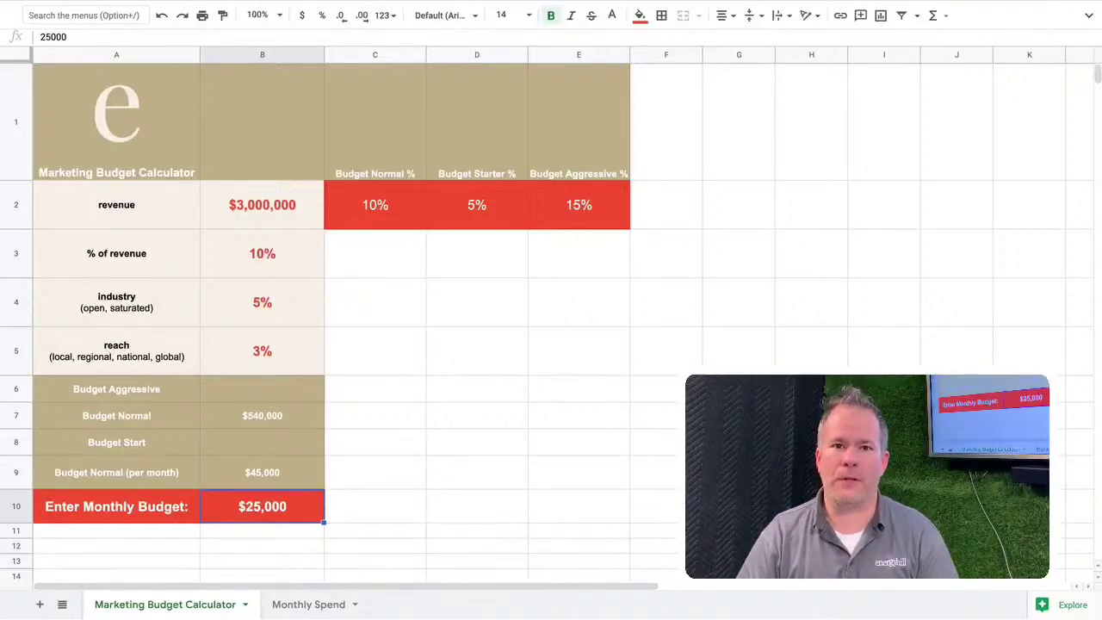
click(270, 471)
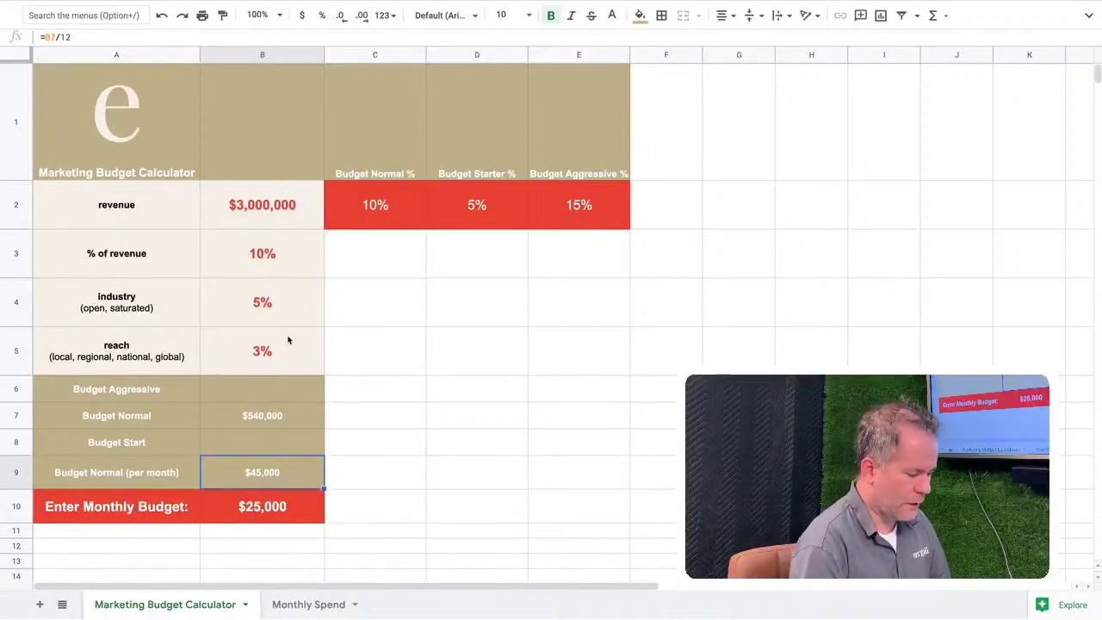
key(Down)
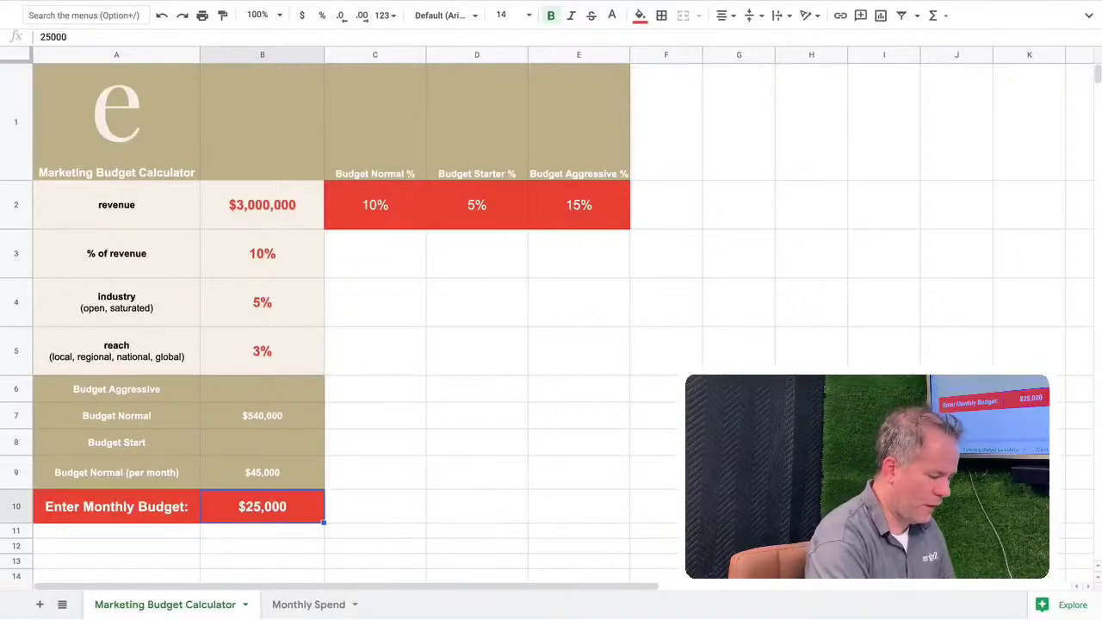
key(Up)
key(Down)
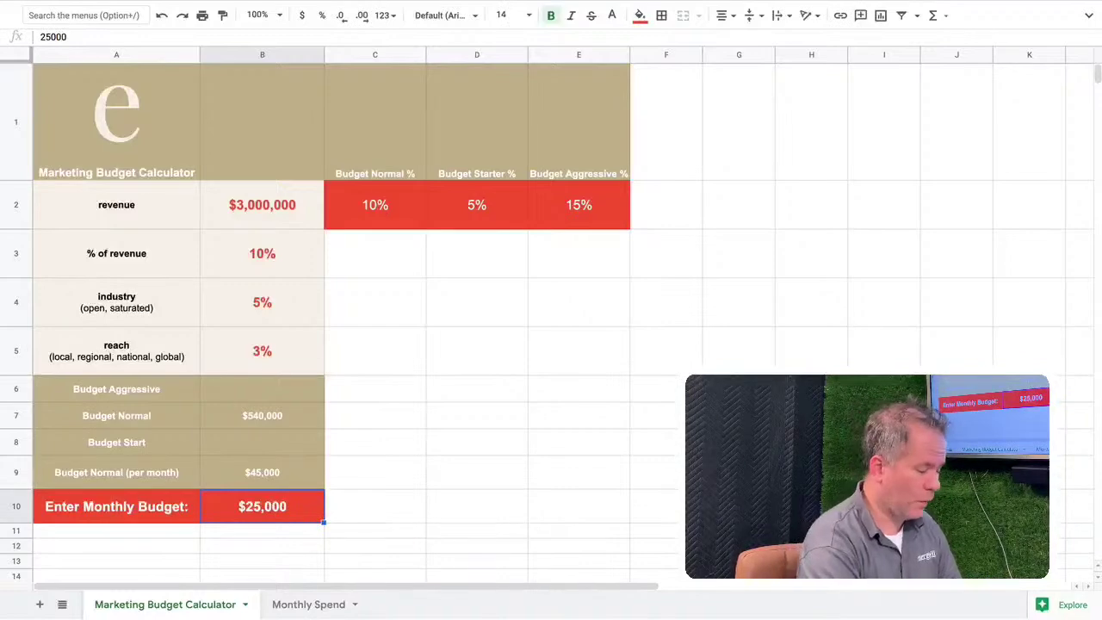
Clear the industry and reach percentages in cells B4 and B5
key(Up)
key(Up)
key(Up)
key(Up)
key(Up)
key(Up)
key(Delete)
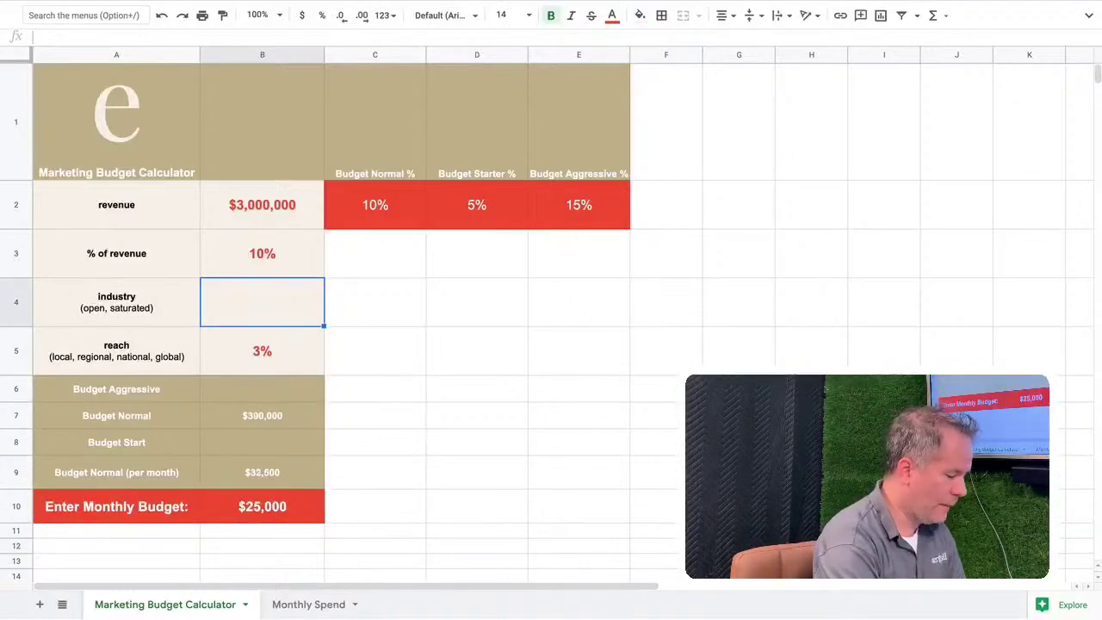
key(Down)
key(Delete)
key(Down)
key(Down)
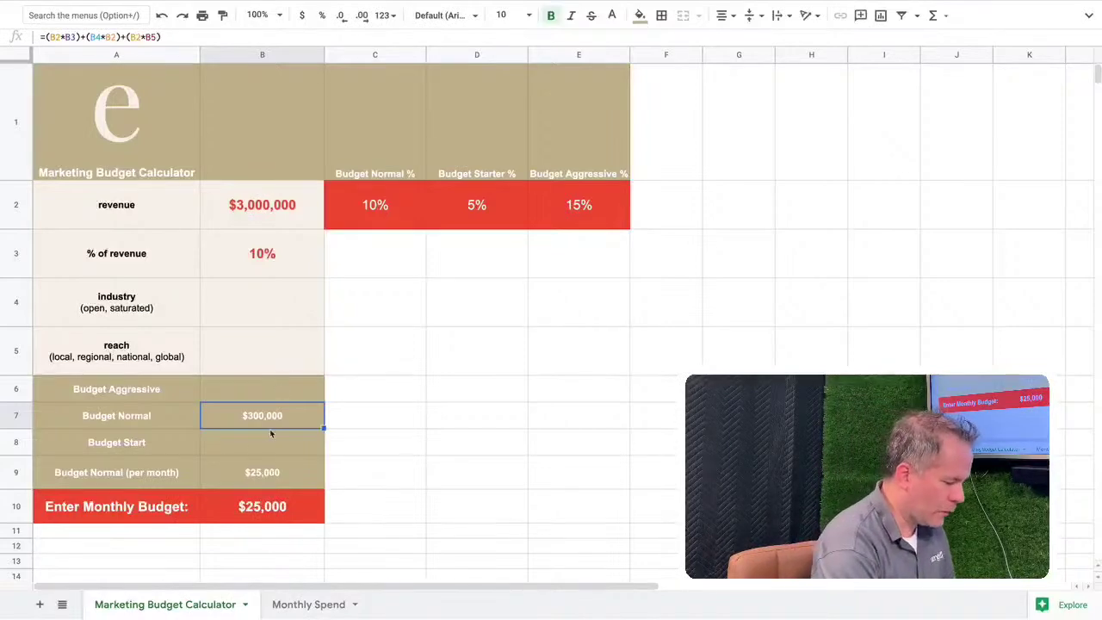
Examine the tactic categories, Quarter 1 months, Q1 Total column and bottom budget rows on the Monthly Spend sheet
click(304, 605)
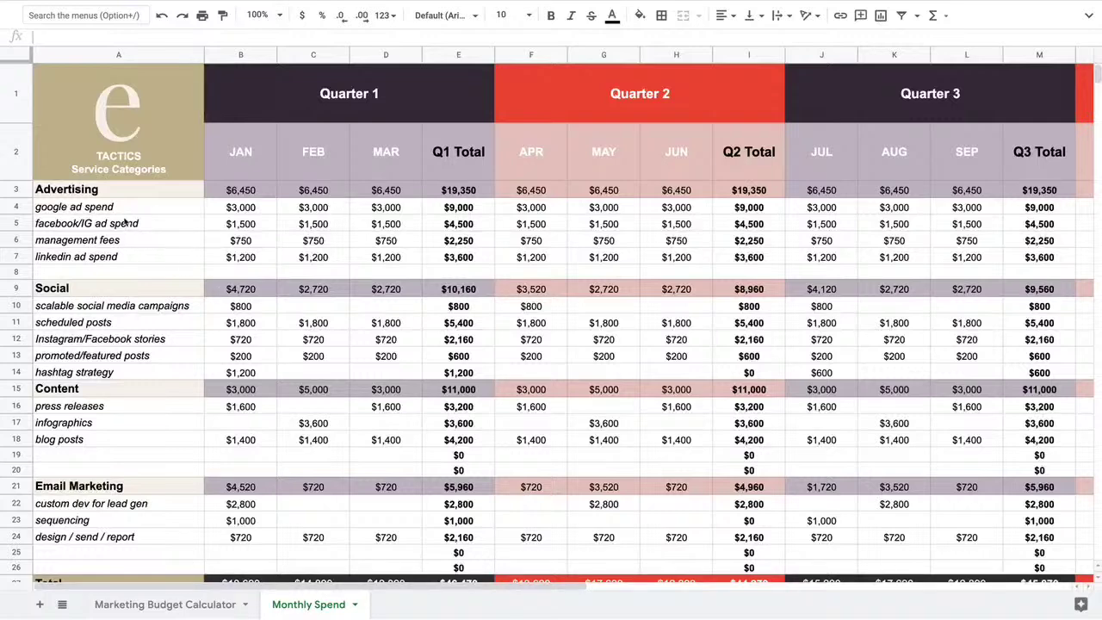
key(super+plus)
key(super+plus)
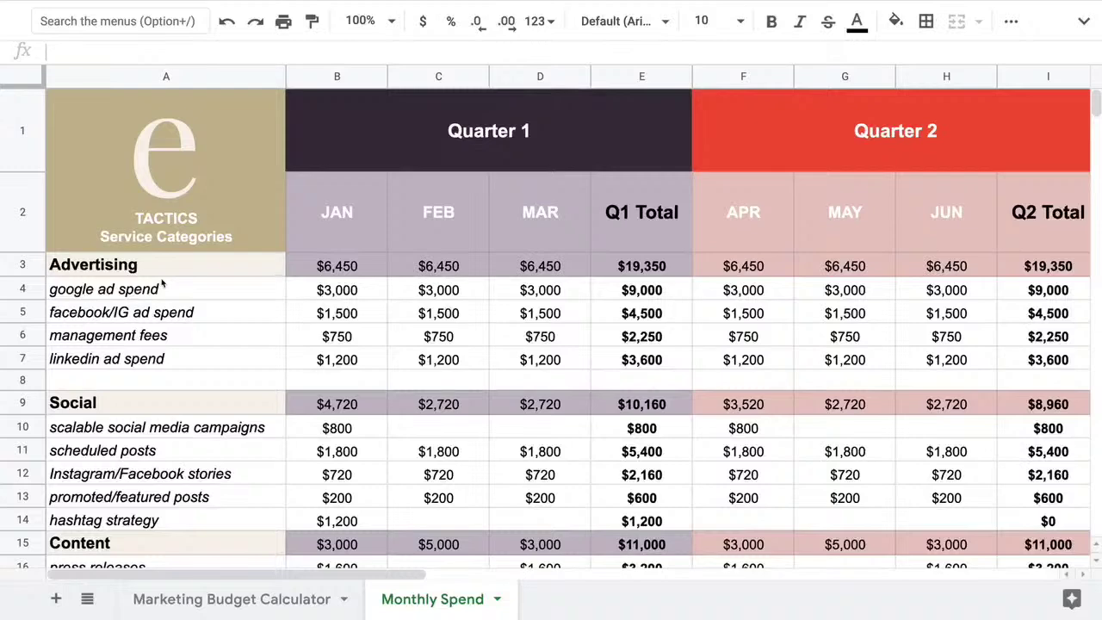
scroll(162, 284, down, 3)
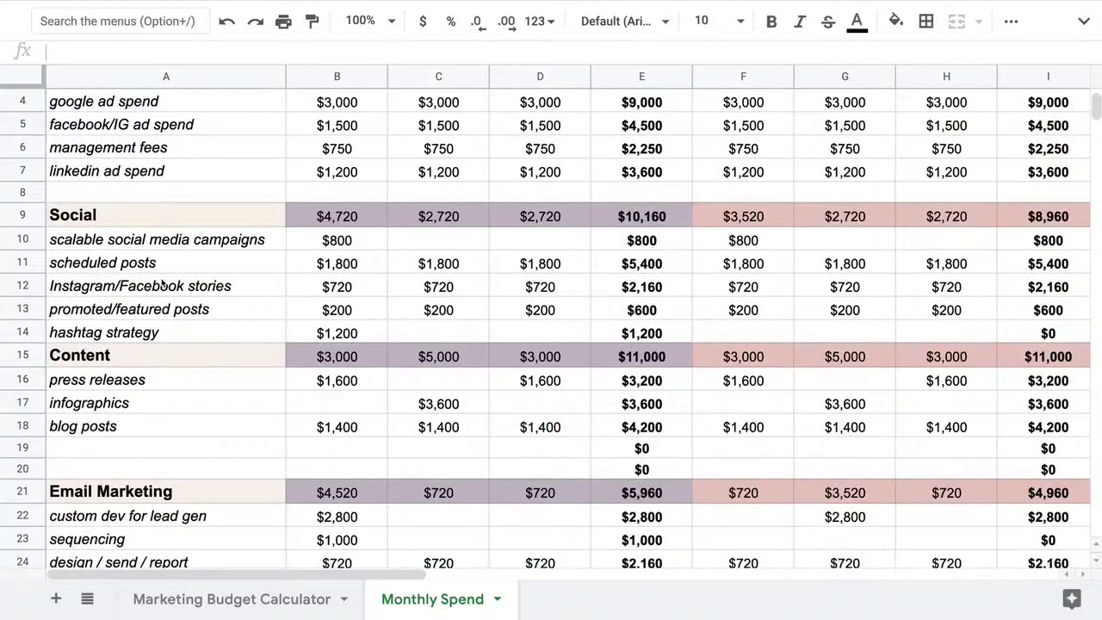
scroll(162, 284, down, 6)
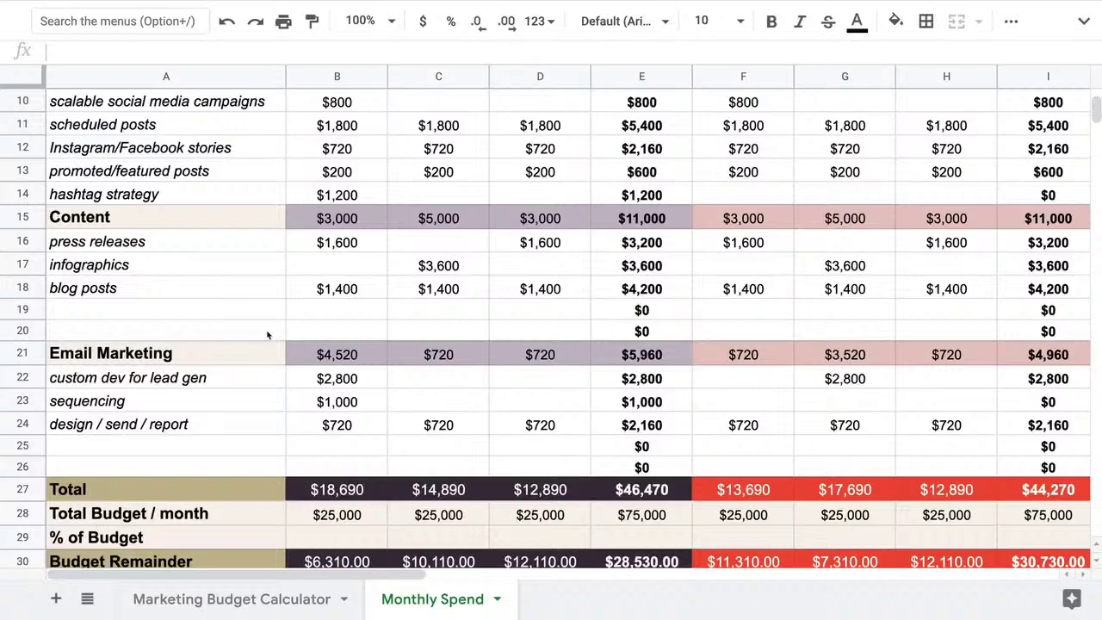
scroll(393, 389, up, 5)
drag(330, 226, 515, 228)
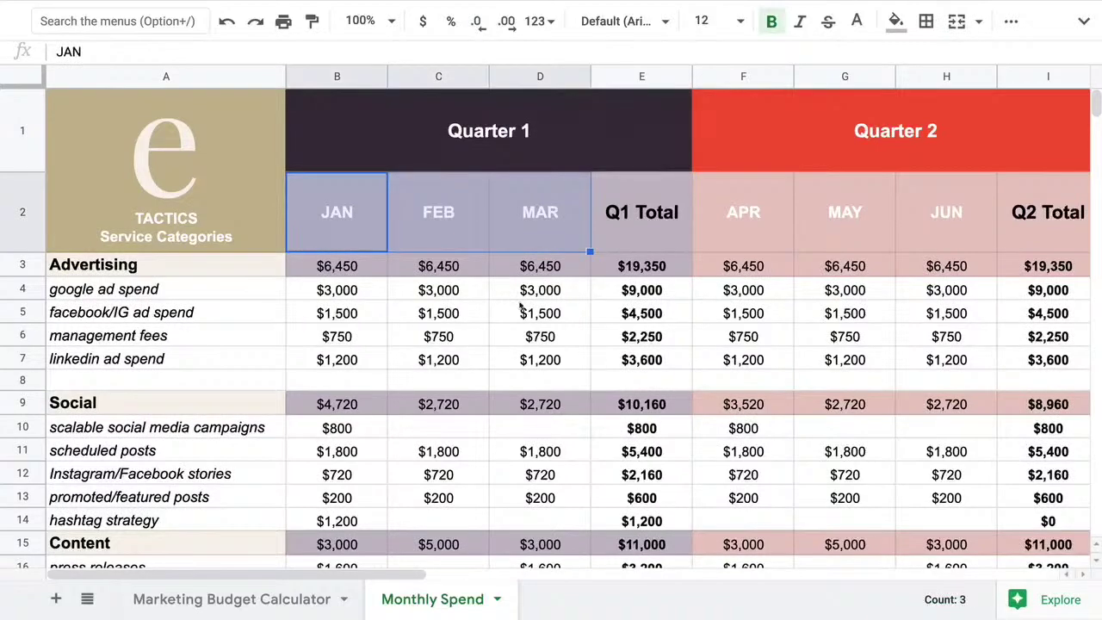
click(646, 232)
scroll(652, 293, down, 6)
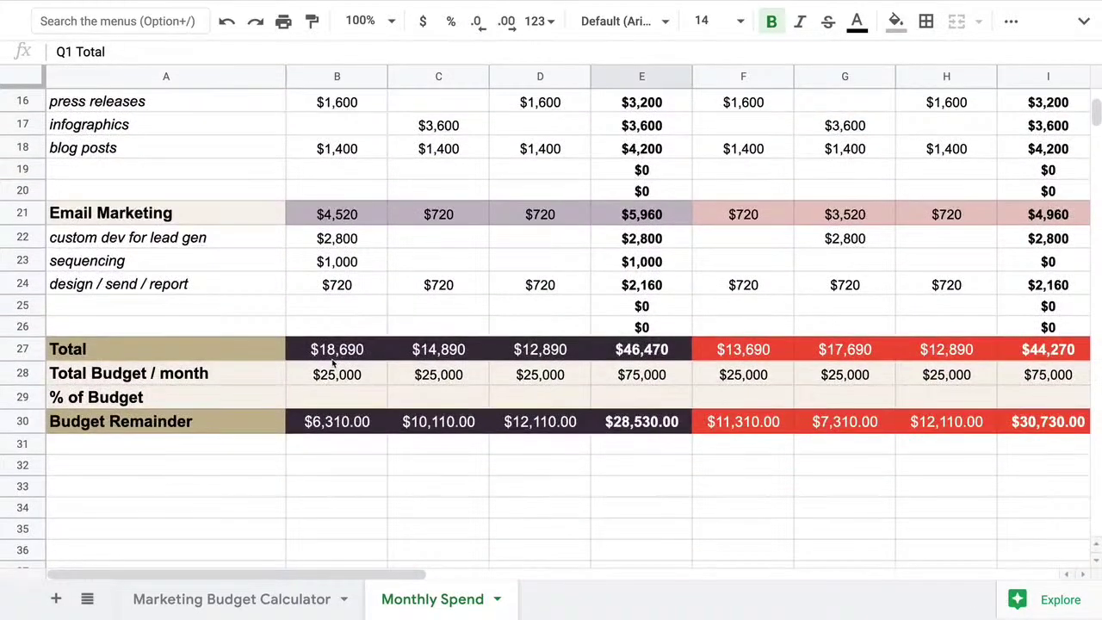
Check January's Total Budget / month formula and the revenue and % of revenue cells in the Marketing Budget Calculator
click(345, 376)
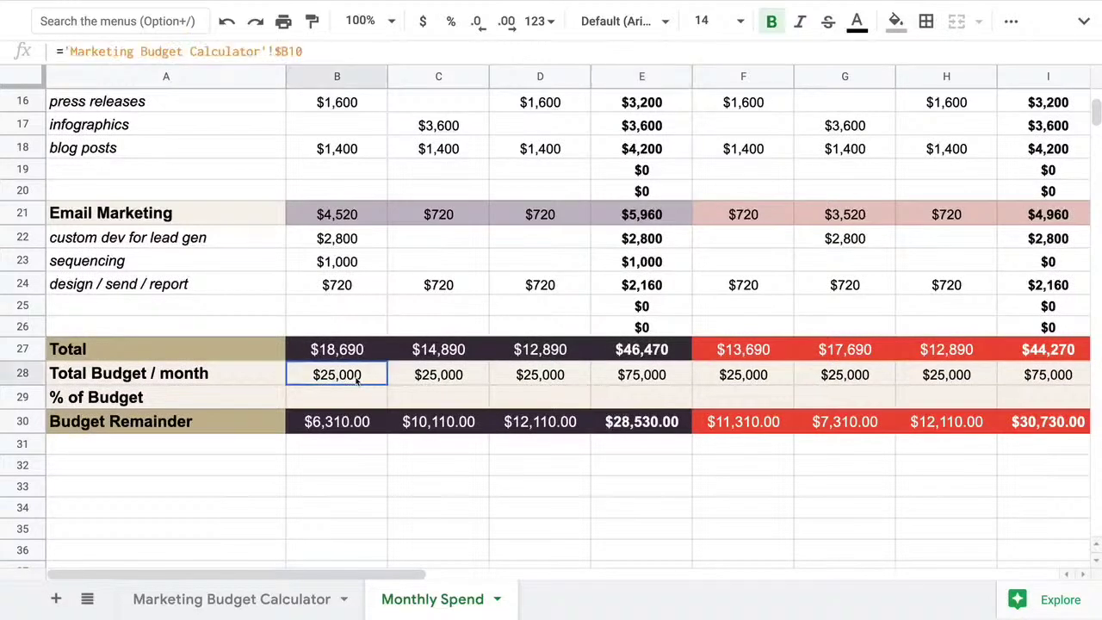
click(258, 596)
scroll(350, 407, down, 3)
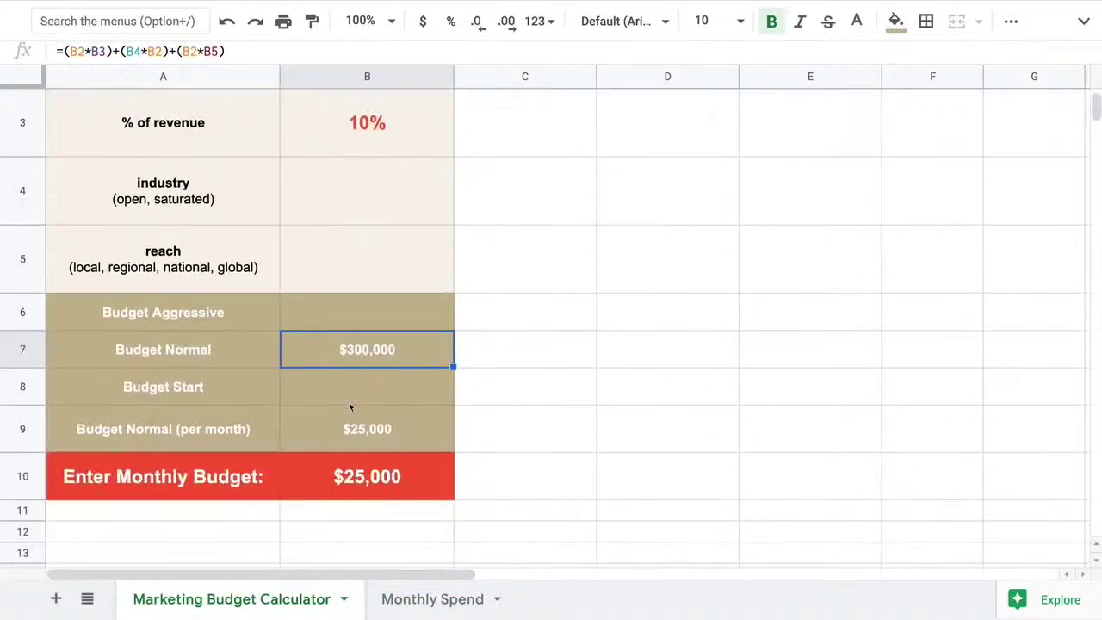
scroll(388, 216, up, 3)
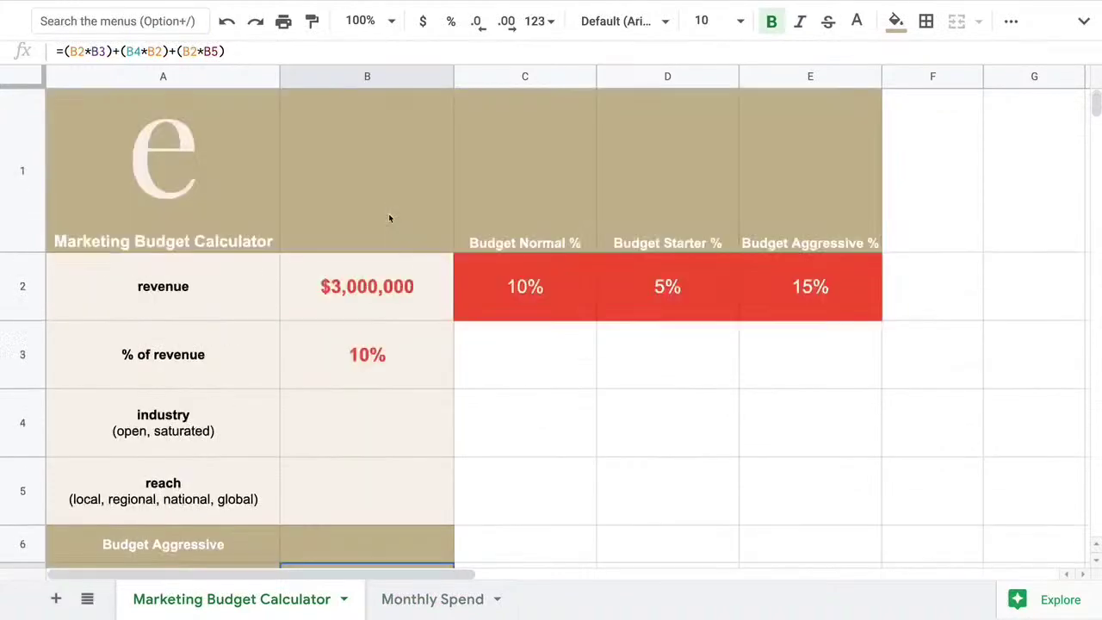
click(370, 281)
click(368, 344)
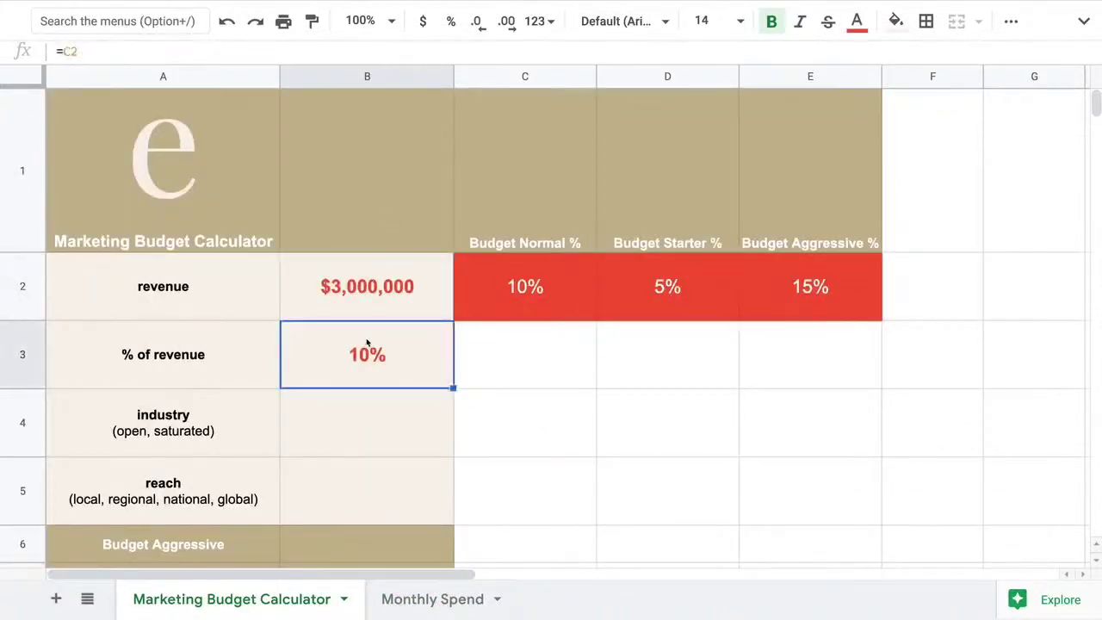
Set the % of revenue in cell B3 to 7% and the manually entered monthly budget in cell B10 to $17,500
scroll(366, 343, down, 2)
text(7)
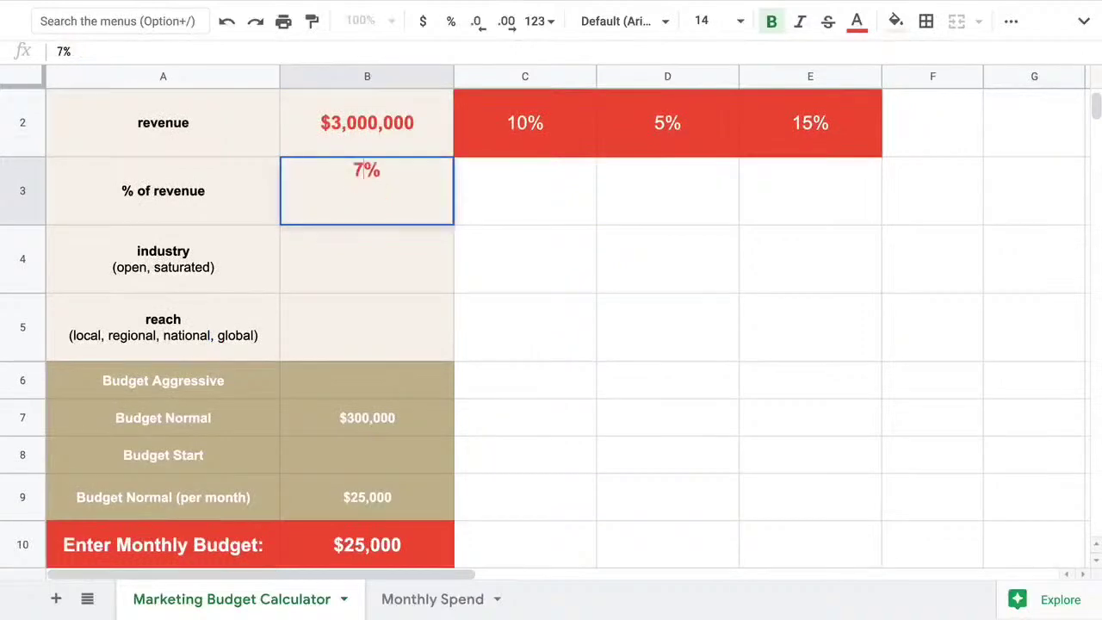
click(371, 391)
click(376, 545)
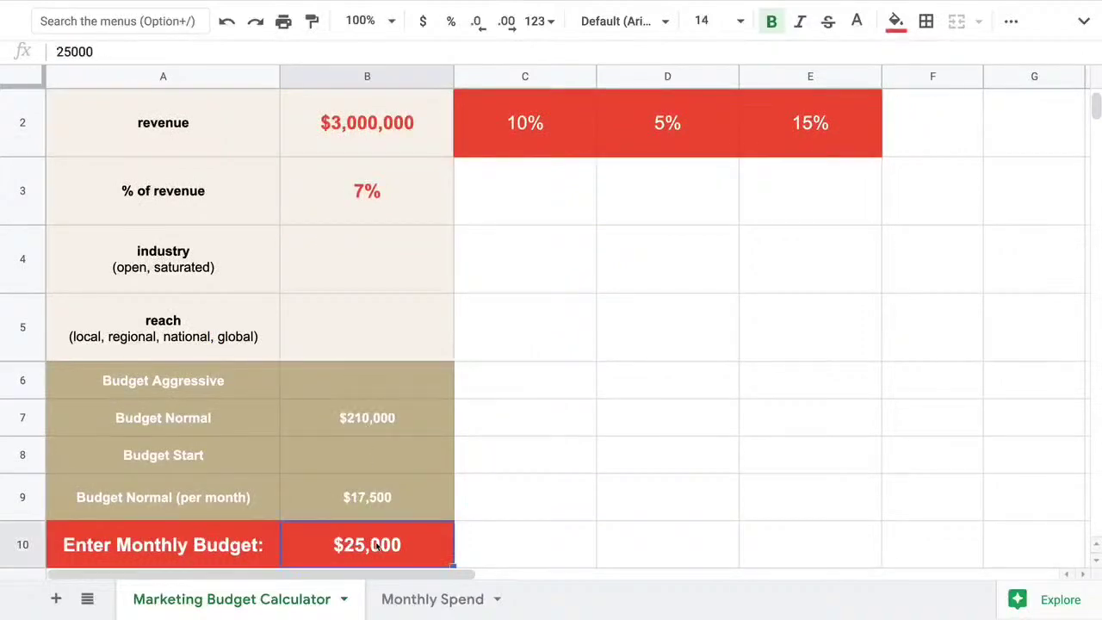
text(17500)
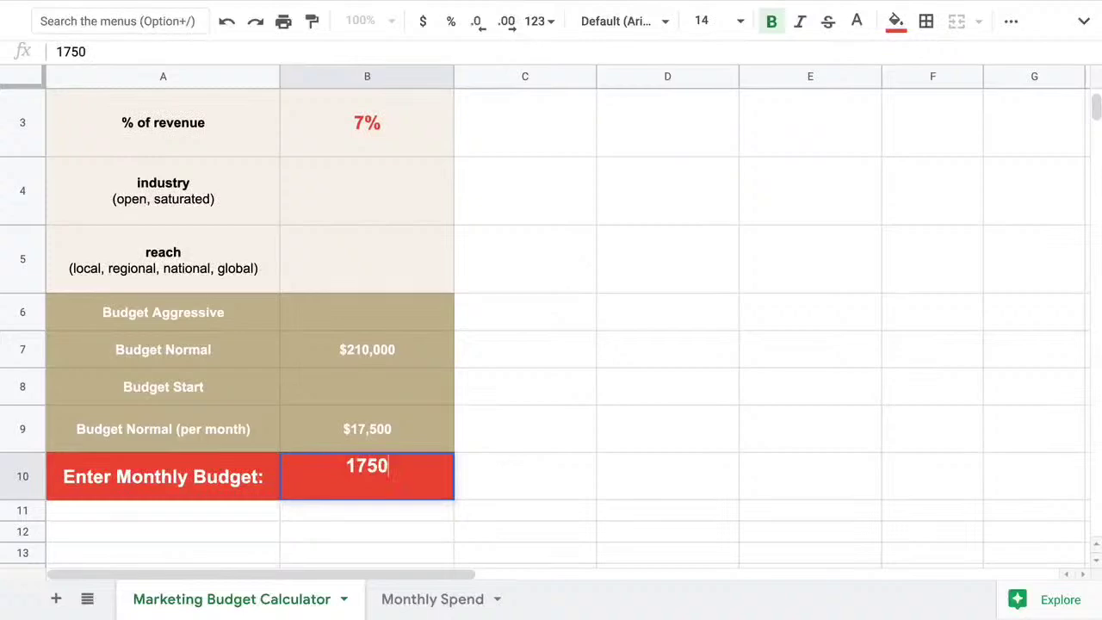
key(Return)
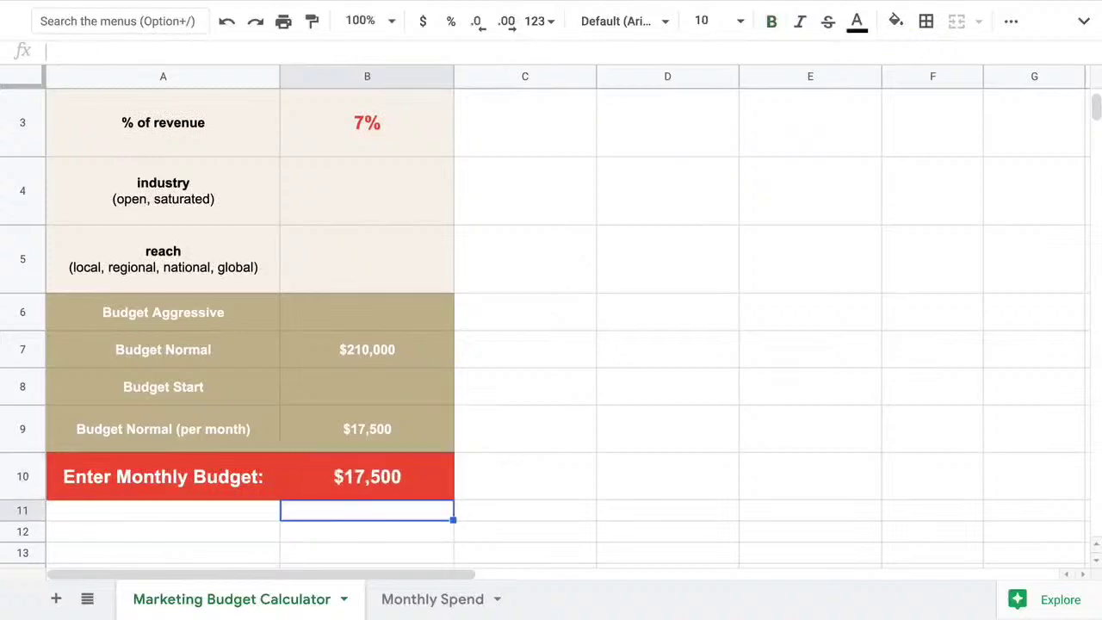
On the Monthly Spend sheet, compare the Quarter 1 email marketing amounts, monthly totals and Total Budget / month cells
click(410, 599)
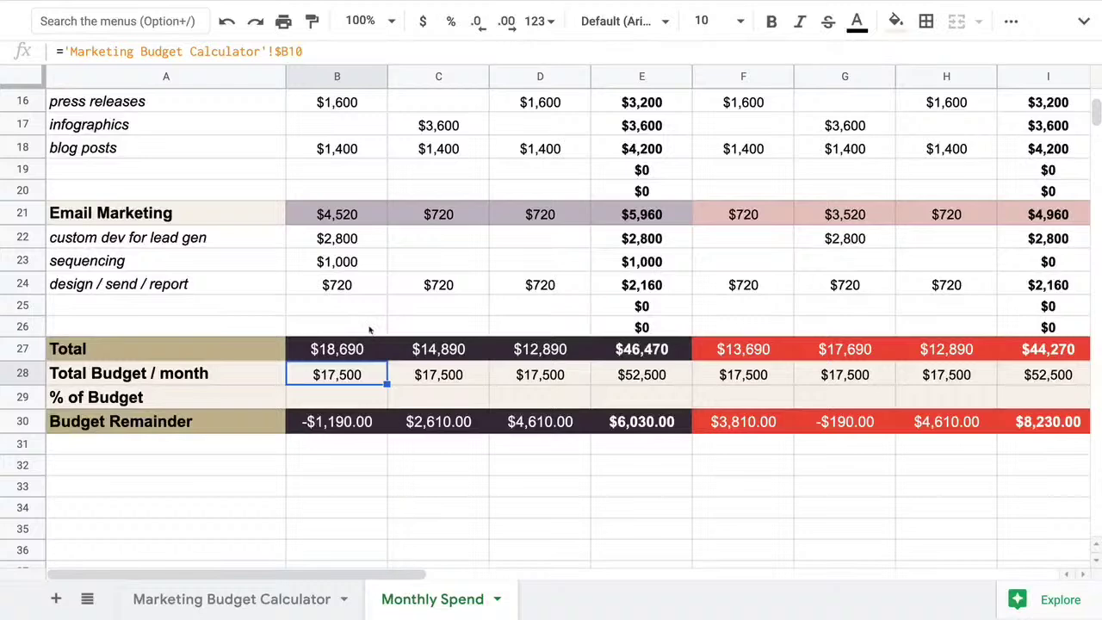
click(332, 242)
drag(332, 242, 520, 291)
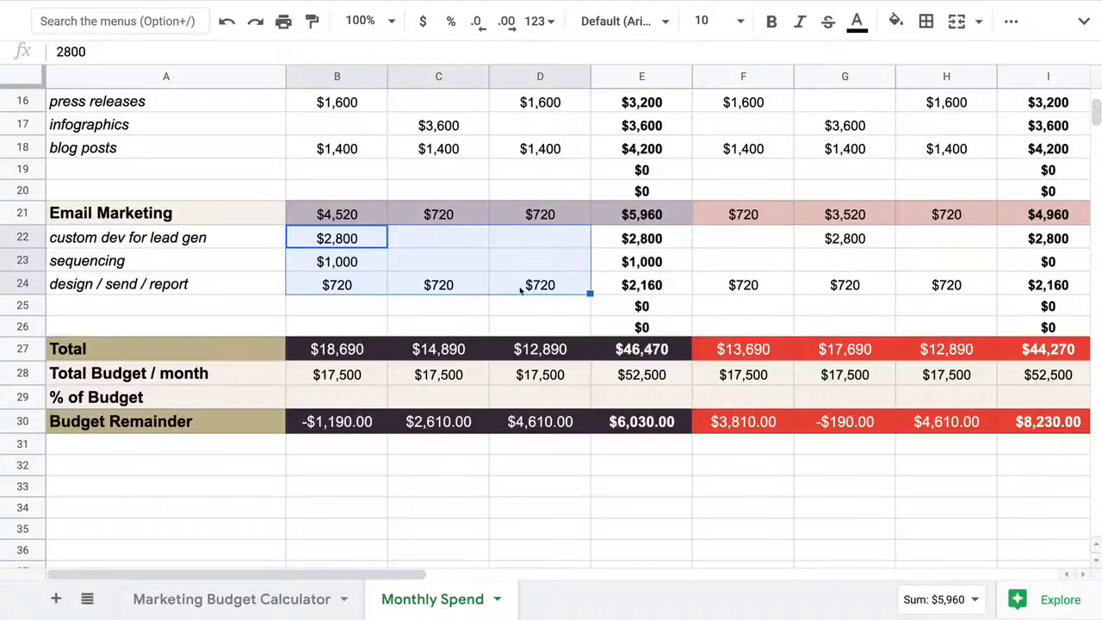
click(342, 350)
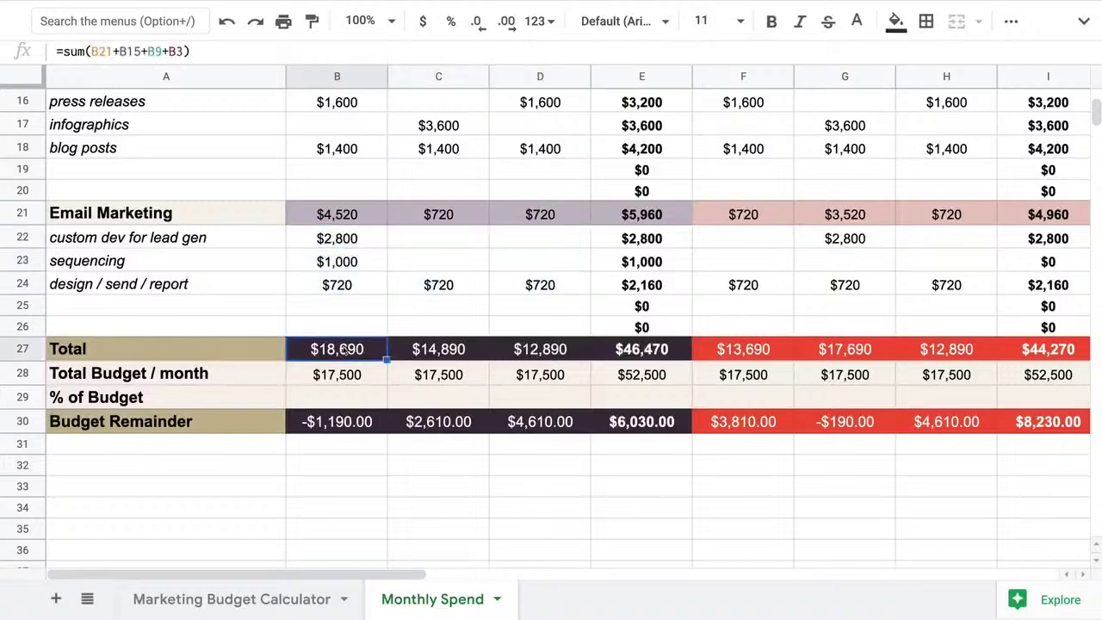
click(509, 353)
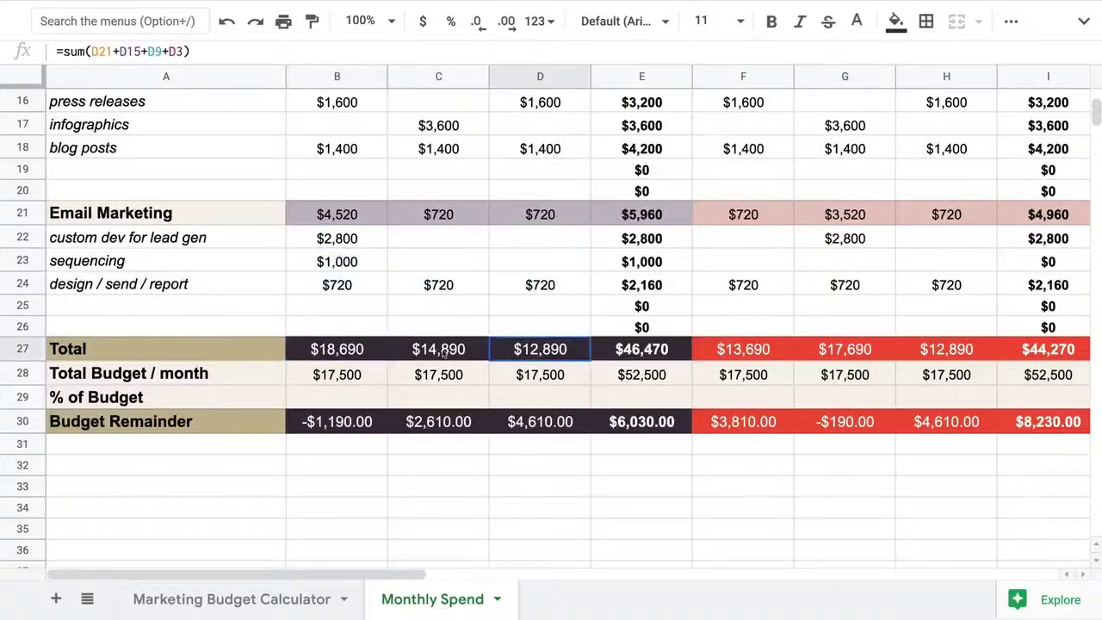
shift+click(366, 353)
click(349, 376)
shift+click(559, 373)
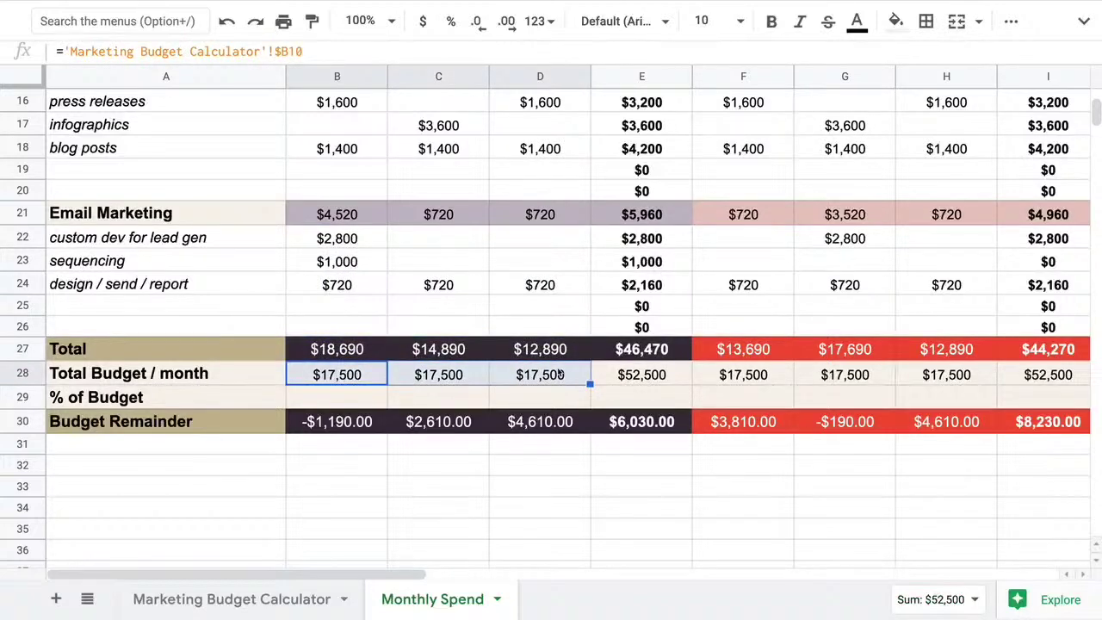
Check January's Total against its custom dev and sequencing costs and its Total Budget / month
click(355, 353)
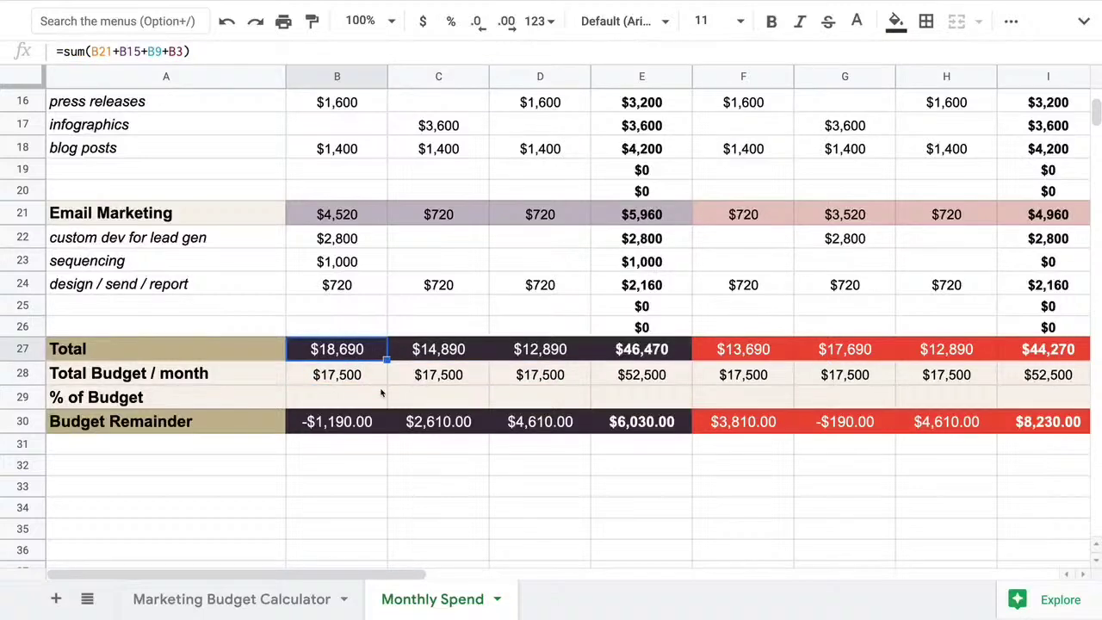
click(301, 238)
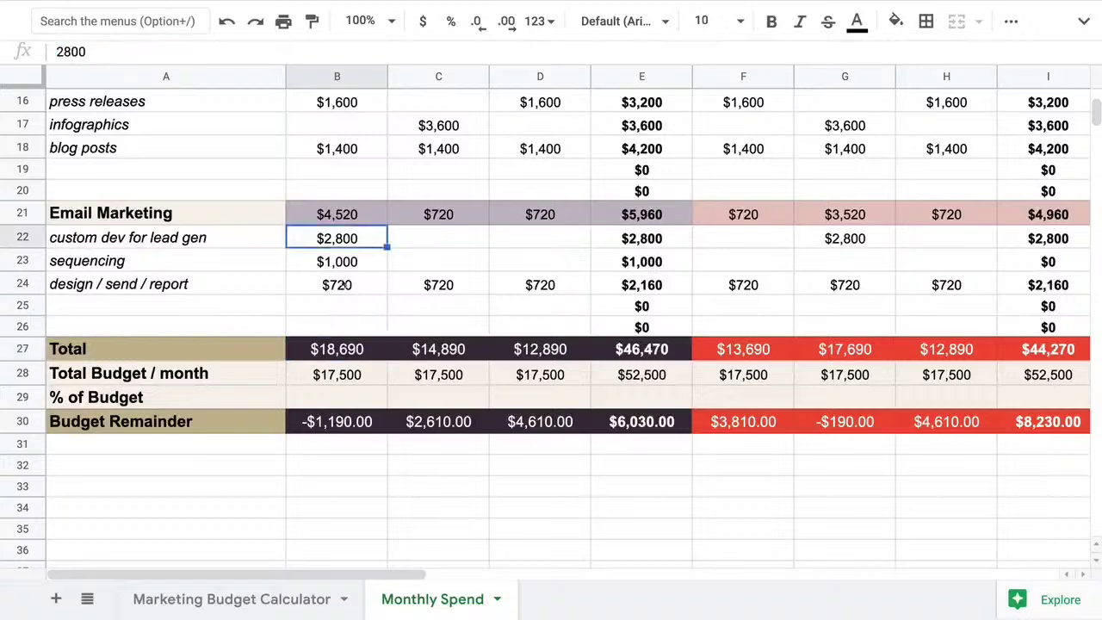
click(347, 265)
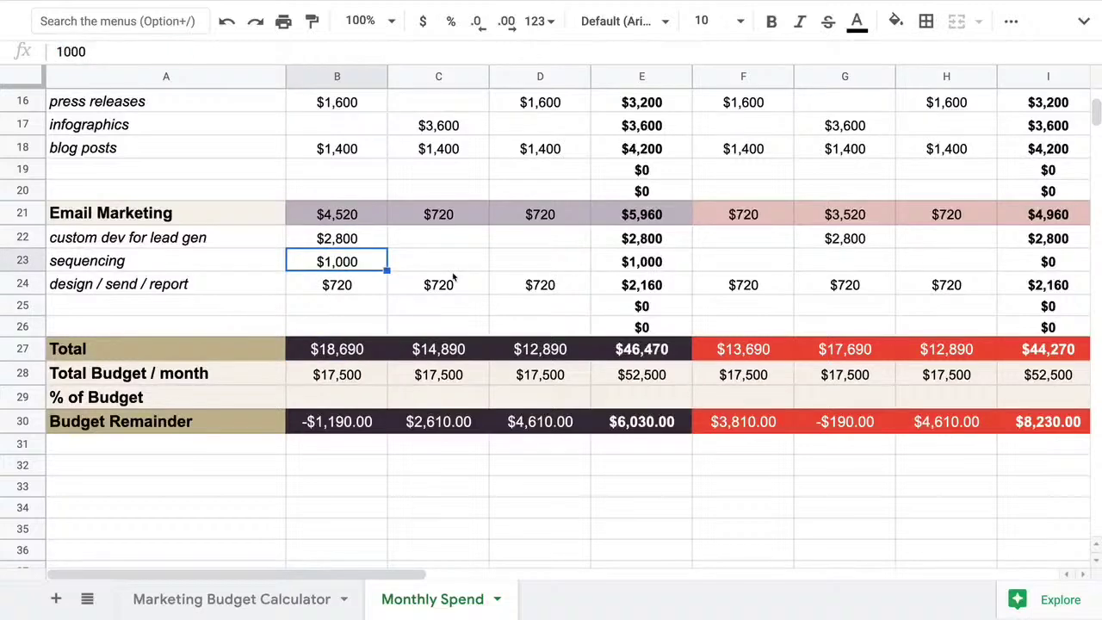
click(347, 377)
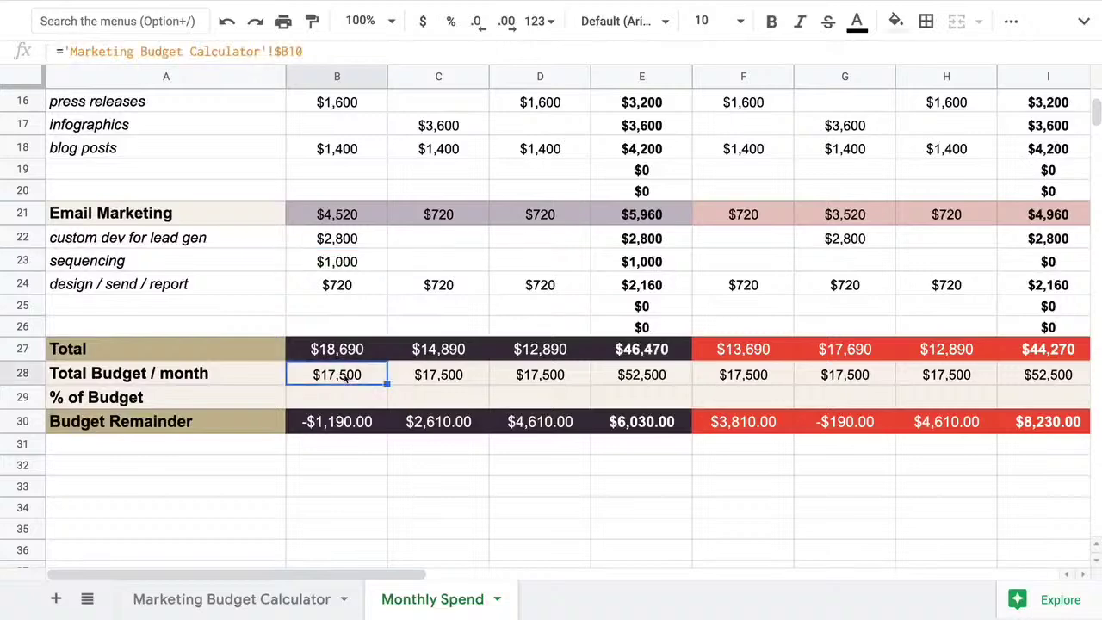
Examine February's Total and the Q1 column's total budget, total spend and Budget Remainder formulas
click(432, 357)
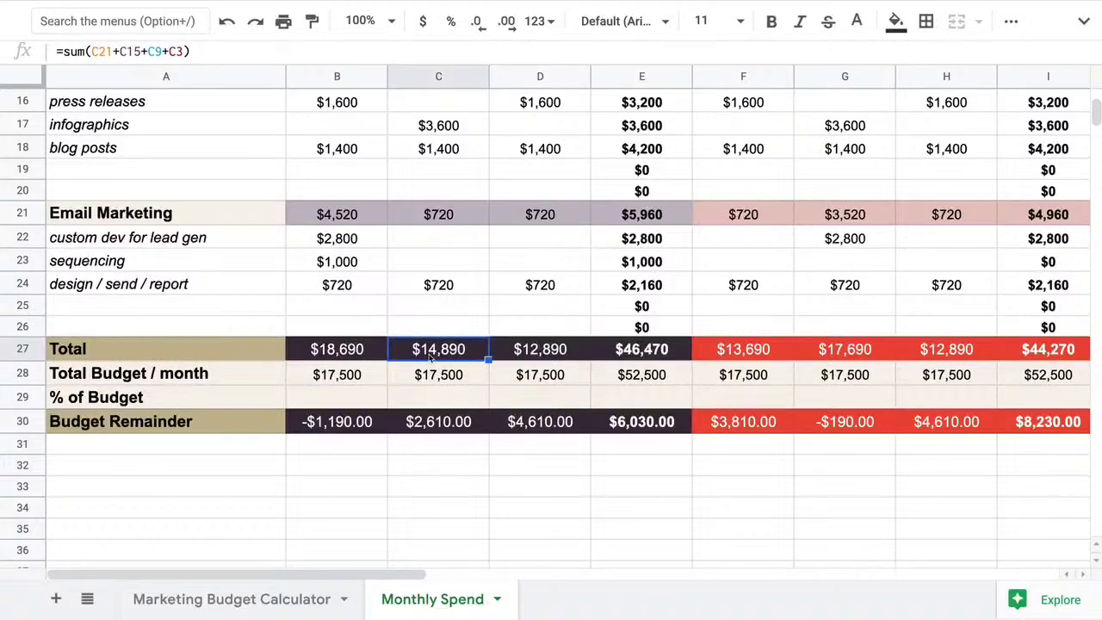
click(635, 379)
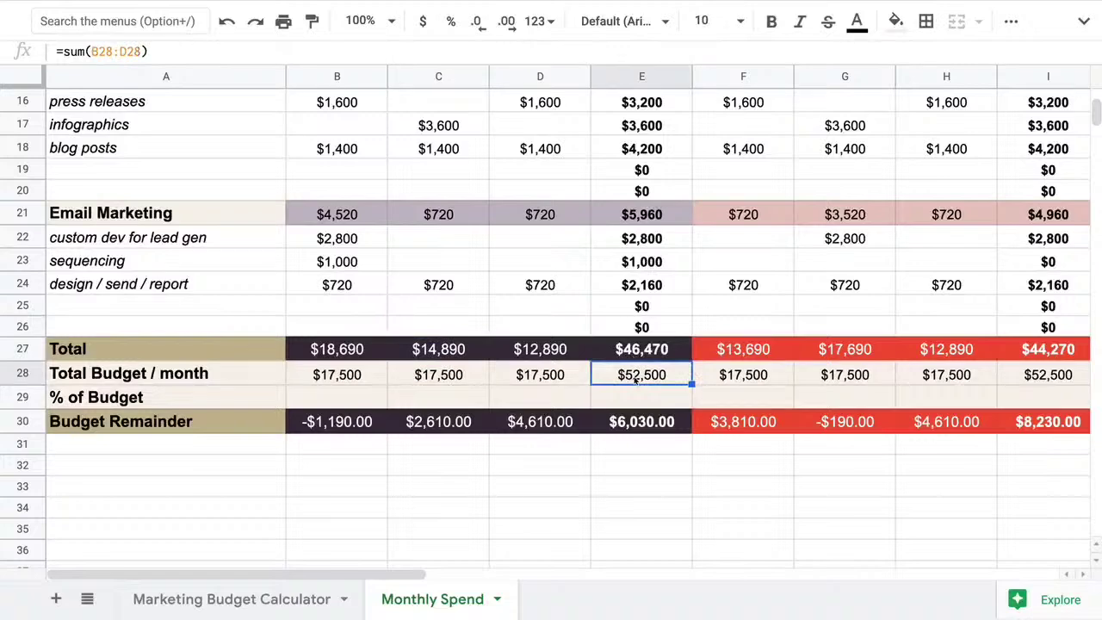
click(651, 355)
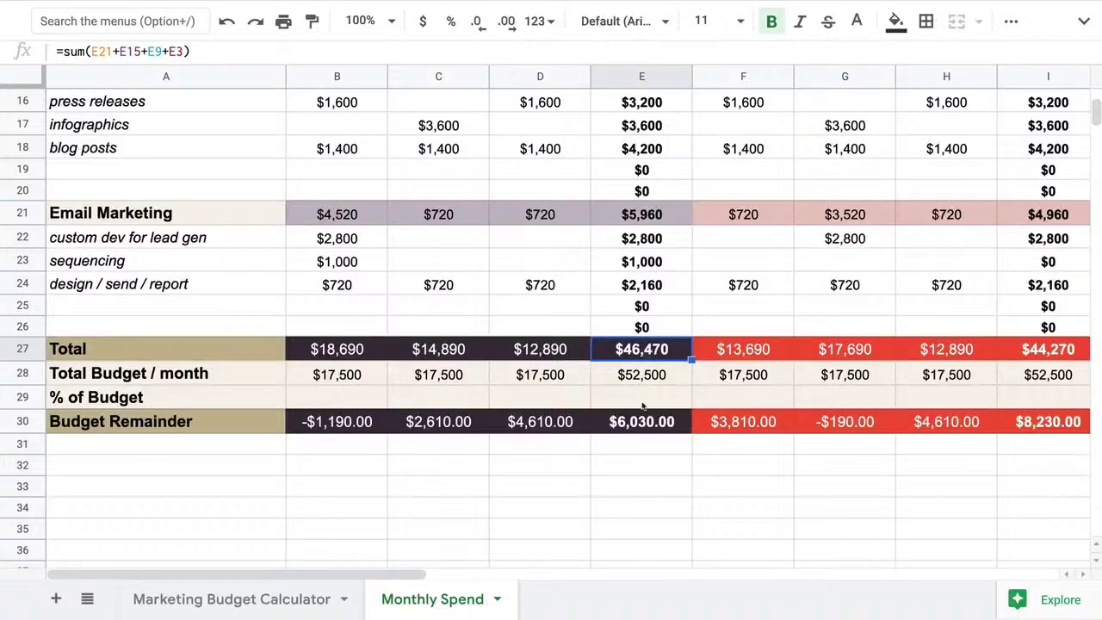
click(635, 428)
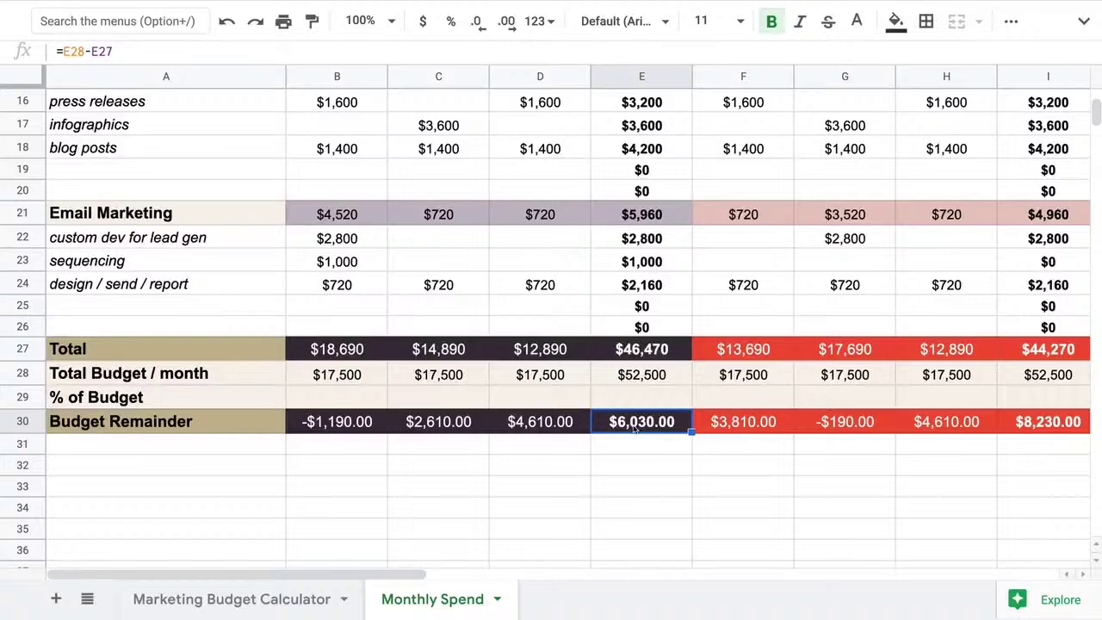
Review the totals and remainders across the quarters, with the page zoomed out to show the Monthly Spend sheet from its header to Budget Remainder
scroll(717, 362, right, 2)
scroll(717, 362, right, 1)
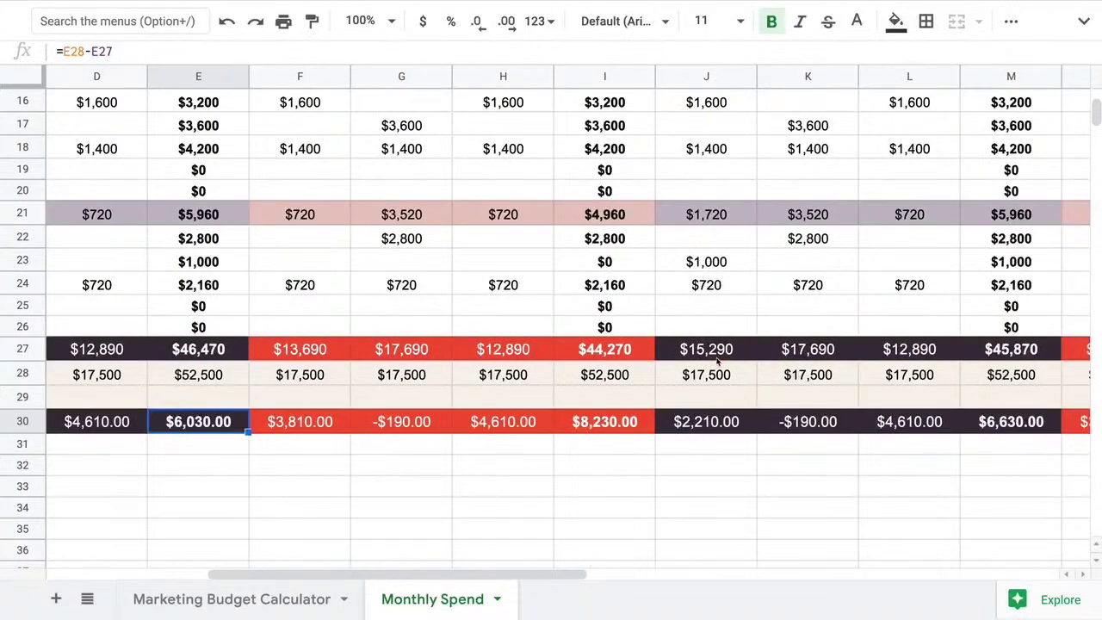
scroll(717, 363, down, 1)
key(ctrl+minus)
key(ctrl+minus)
key(ctrl+minus)
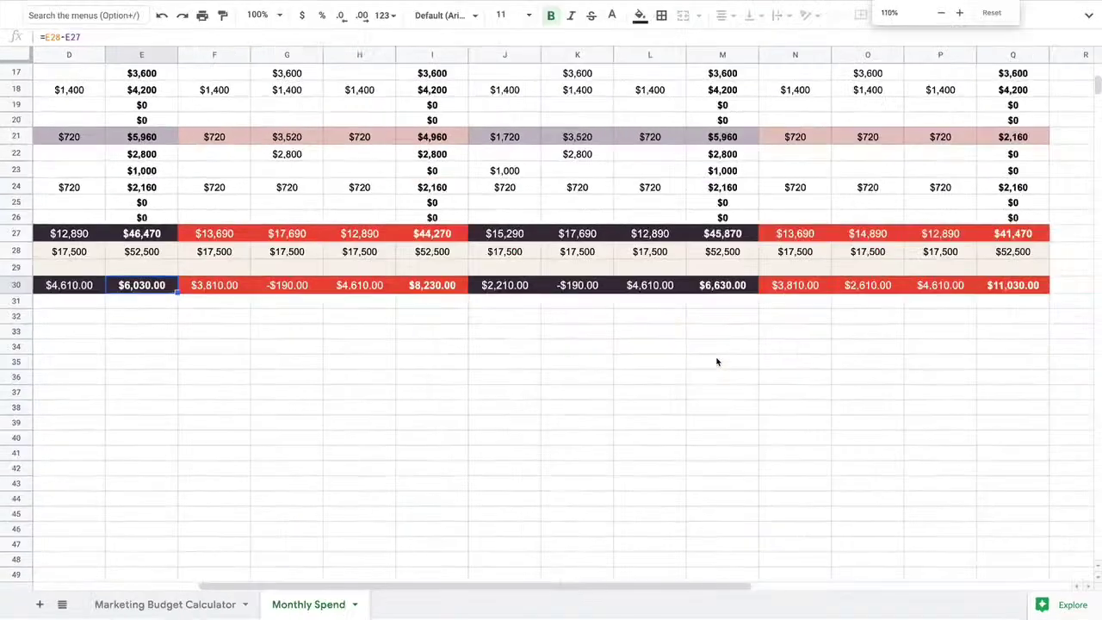
scroll(717, 363, up, 5)
scroll(717, 363, left, 3)
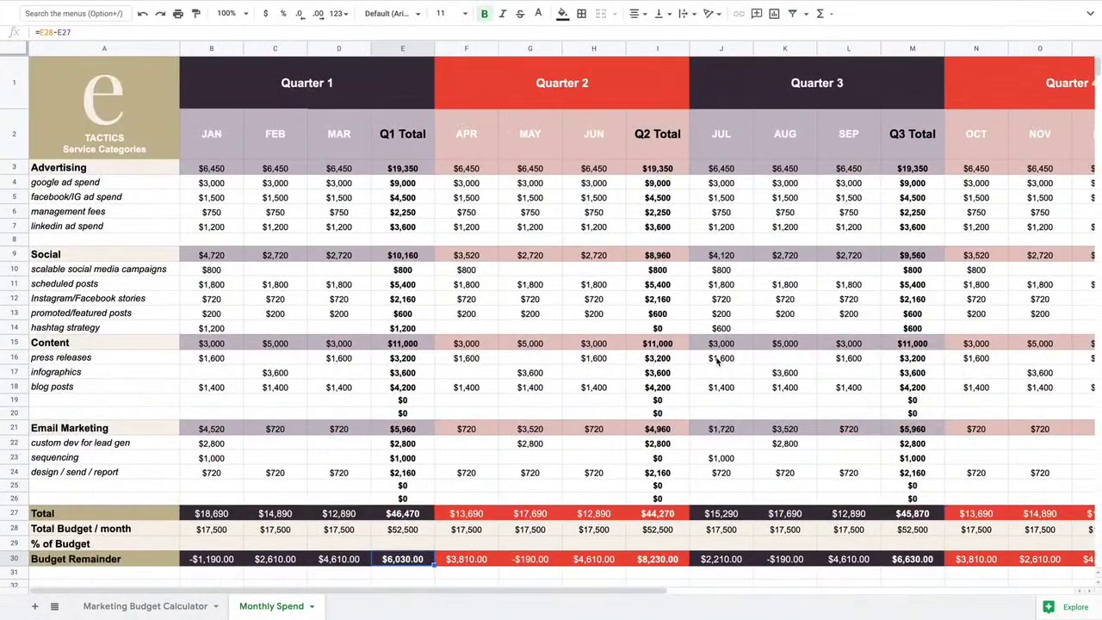